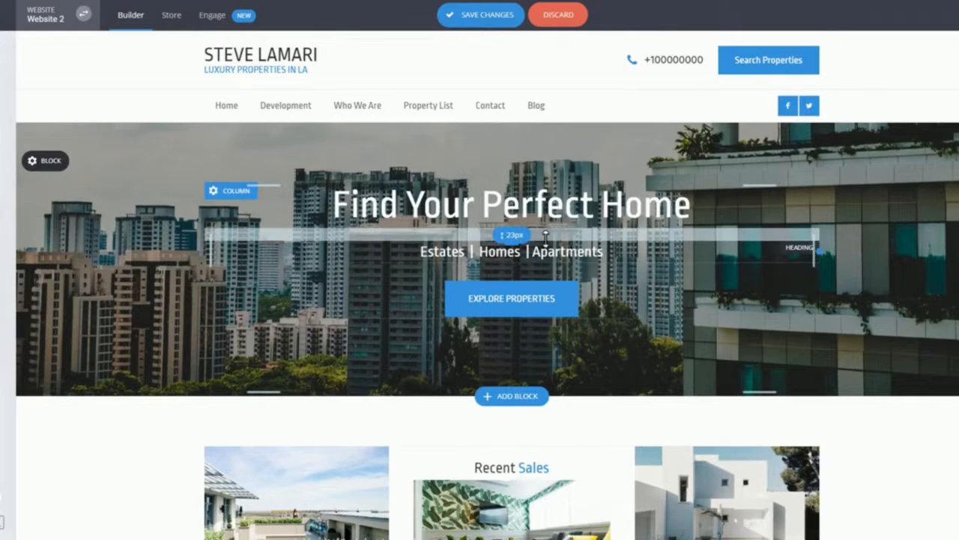
# Increase the hero block's top padding to 121 px and enlarge the padding below its Explore Properties button.
pyautogui.moveTo(571, 235)
pyautogui.mouseDown()
pyautogui.moveTo(568, 248)
pyautogui.moveTo(567, 236)
pyautogui.mouseUp()
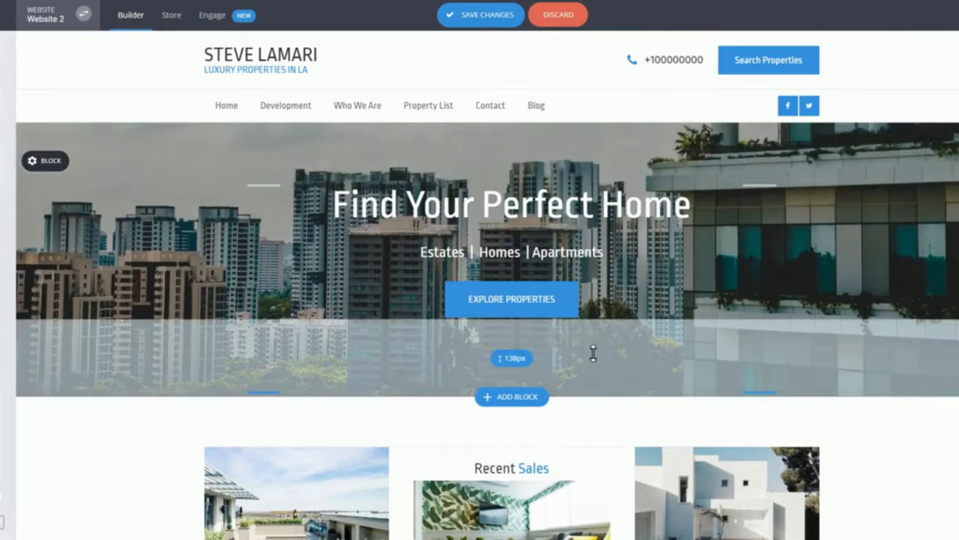
pyautogui.moveTo(505, 164)
pyautogui.mouseDown()
pyautogui.moveTo(507, 206)
pyautogui.moveTo(511, 174)
pyautogui.mouseUp()
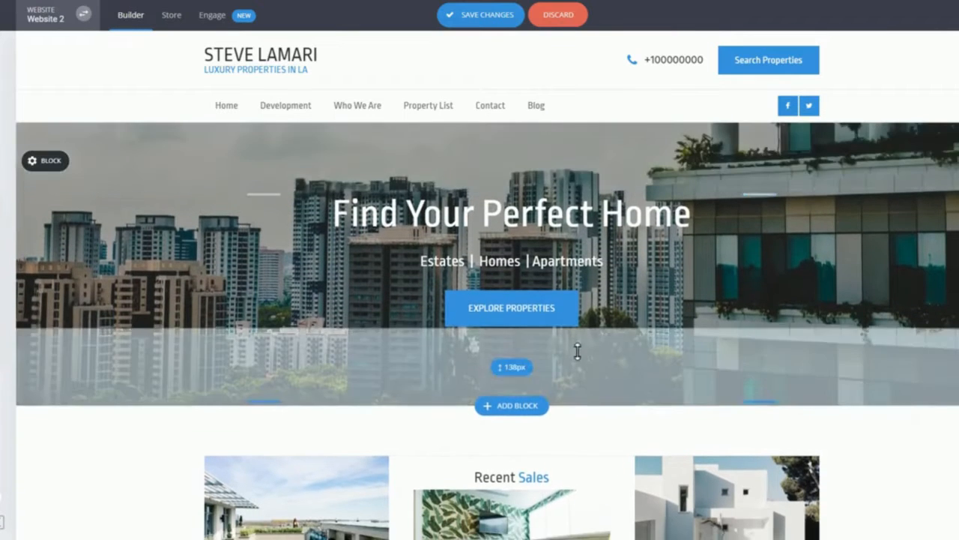
pyautogui.moveTo(577, 352); pyautogui.dragTo(577, 364)
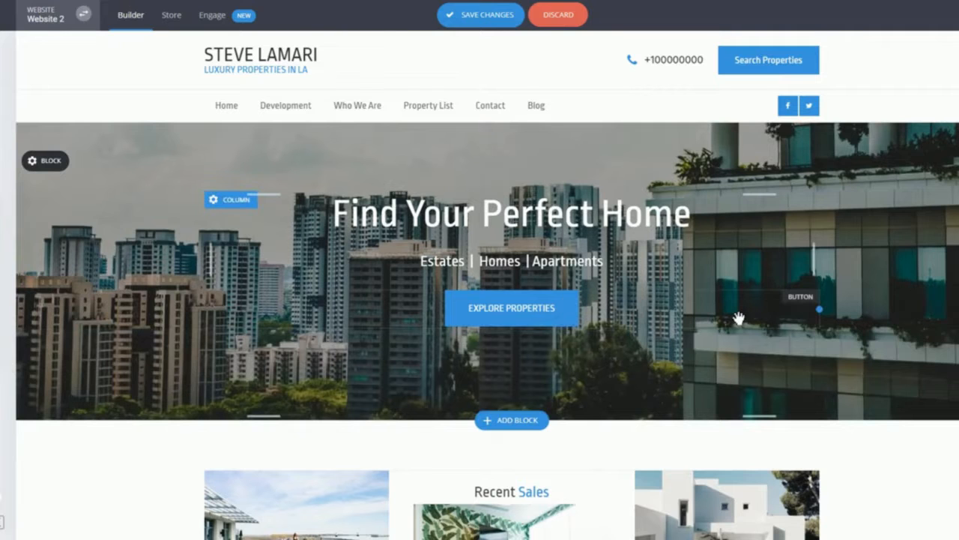
# Move the living-room image above the "Recent Sales" heading within the middle column.
pyautogui.scroll(-4, 738, 318)
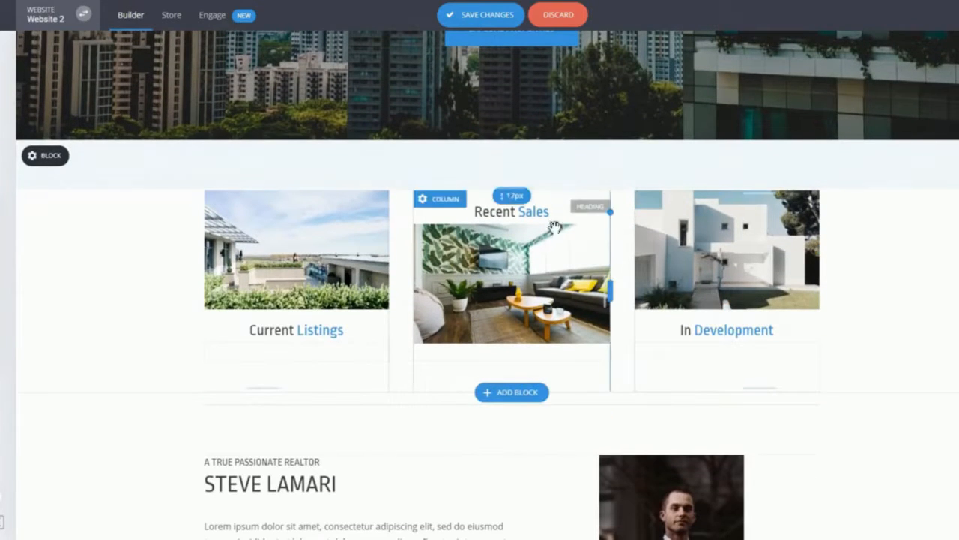
pyautogui.moveTo(554, 290); pyautogui.dragTo(553, 207)
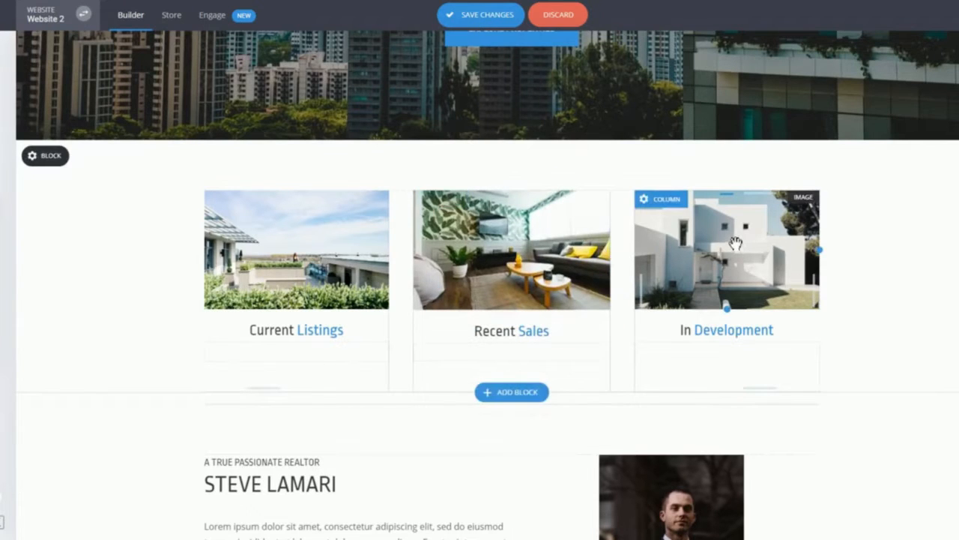
# Review the hero block's container settings and the column layout of the property block beneath it.
pyautogui.scroll(4, 683, 241)
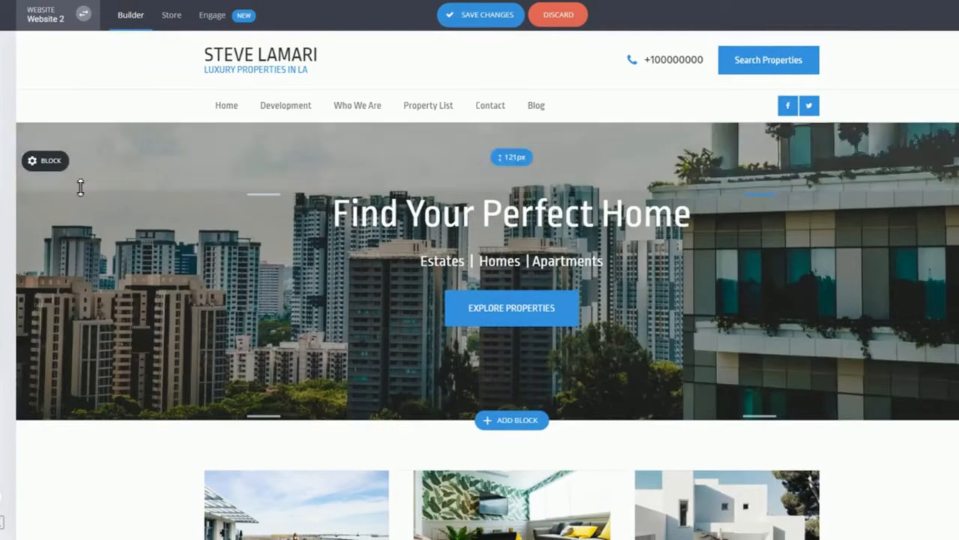
pyautogui.click(46, 166)
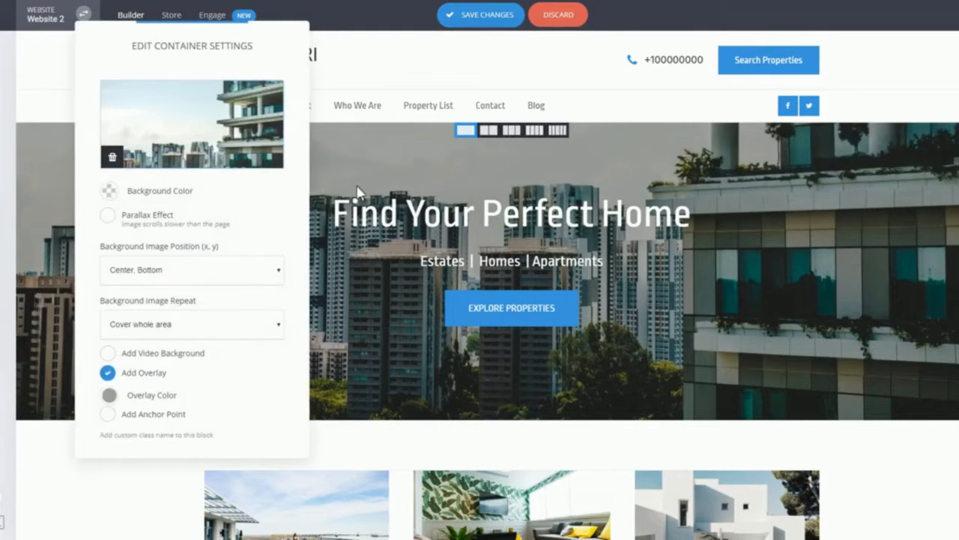
pyautogui.click(500, 179)
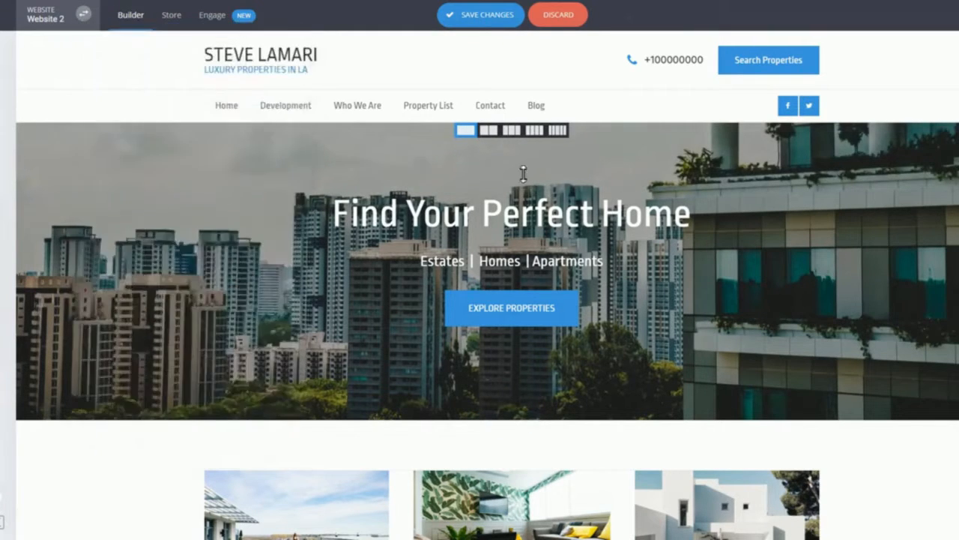
pyautogui.scroll(-3, 664, 225)
pyautogui.scroll(3, 597, 212)
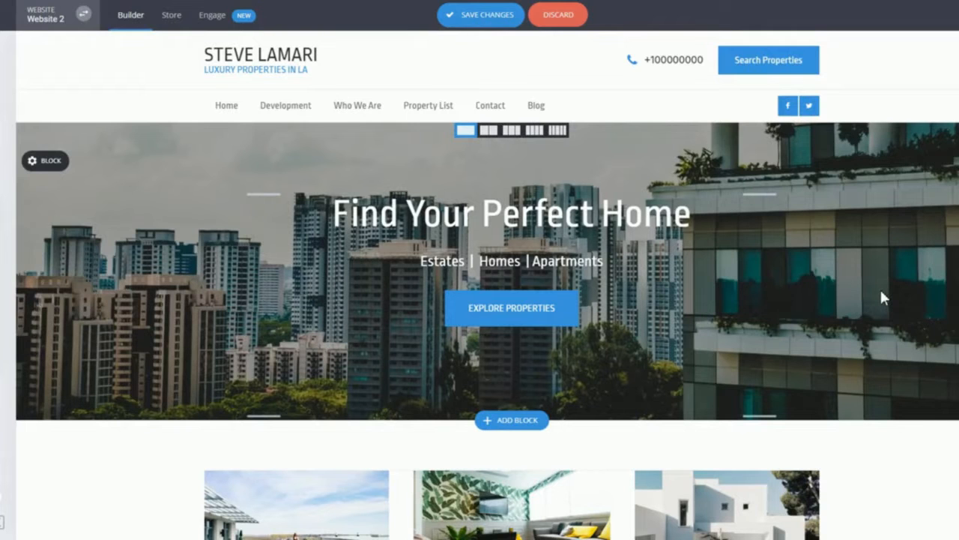
pyautogui.scroll(-2, 482, 280)
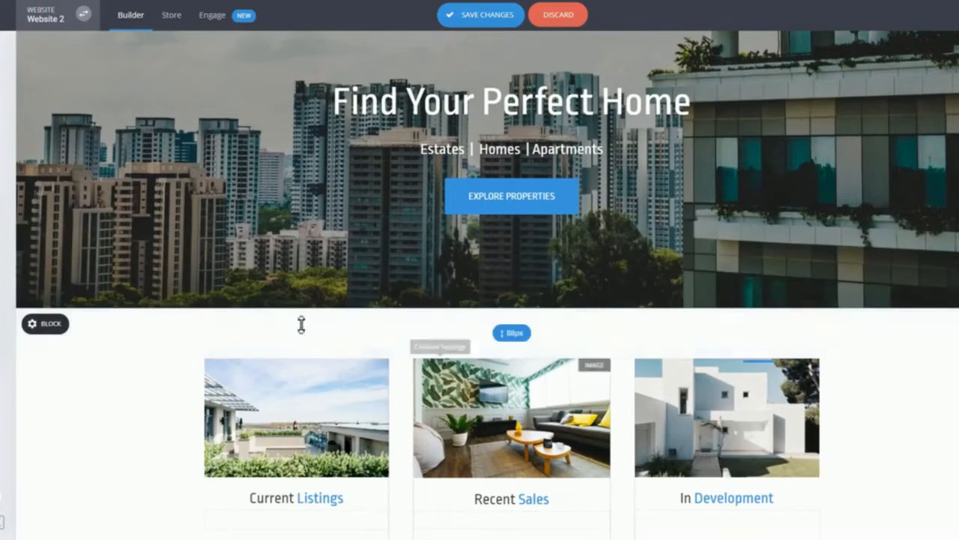
pyautogui.scroll(-3, 854, 298)
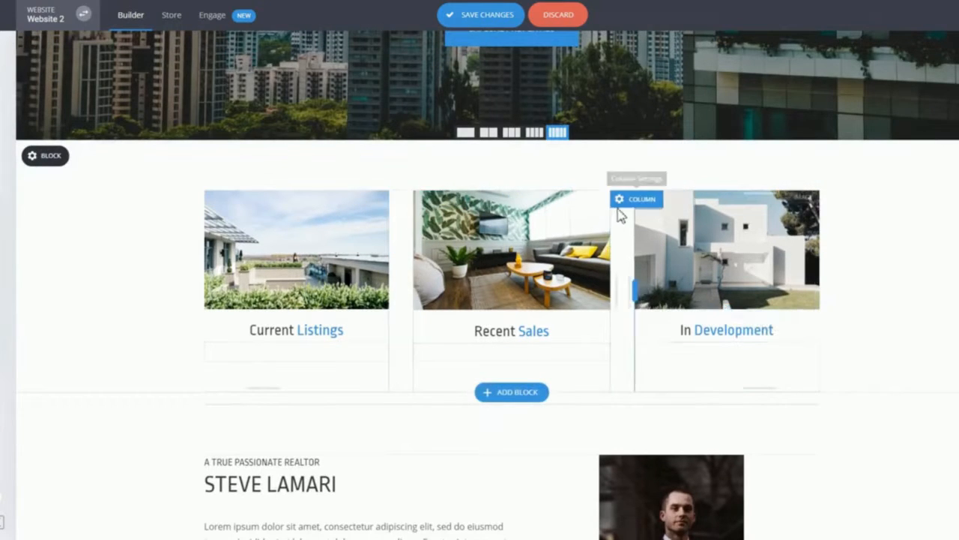
# Split the hero block into two columns.
pyautogui.scroll(4, 860, 278)
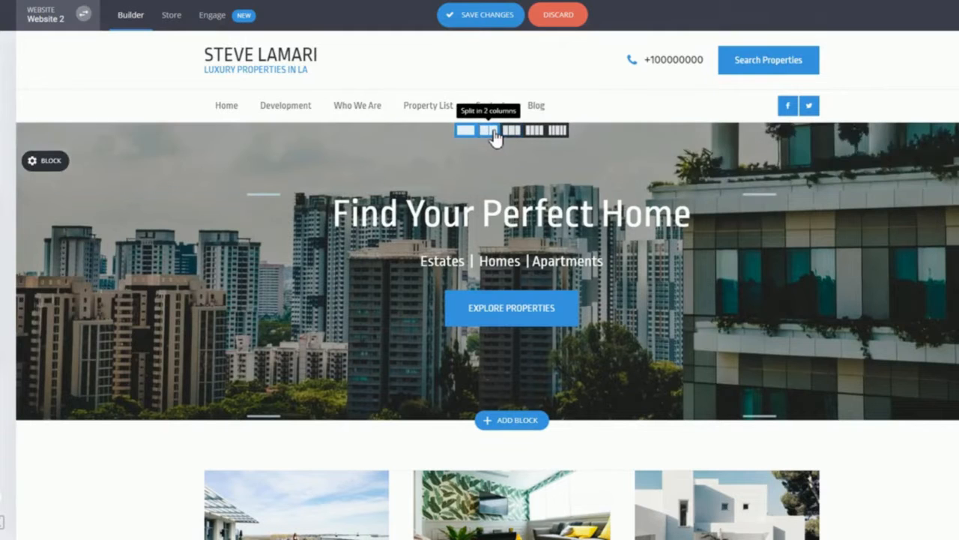
pyautogui.click(489, 131)
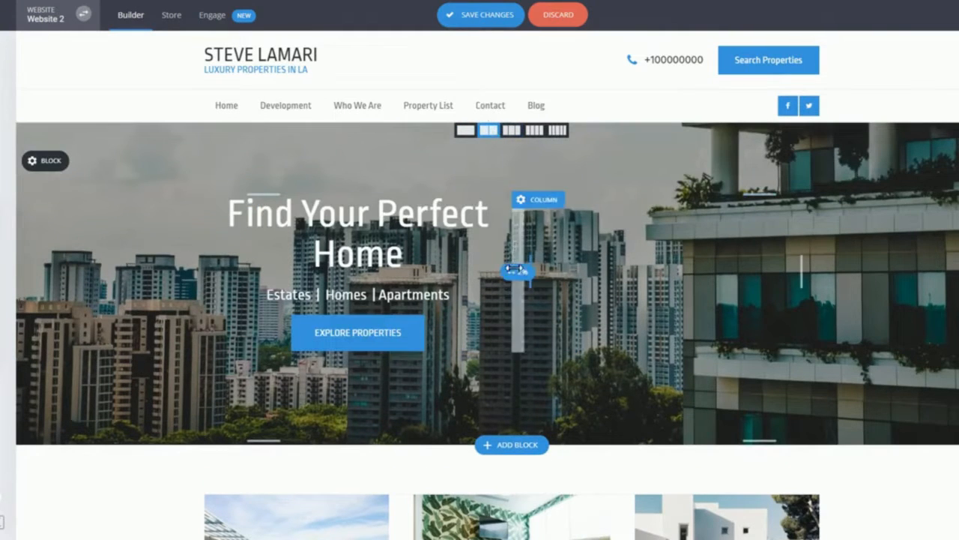
pyautogui.moveTo(514, 268)
pyautogui.mouseDown()
pyautogui.moveTo(492, 270)
pyautogui.moveTo(578, 270)
pyautogui.moveTo(513, 267)
pyautogui.mouseUp()
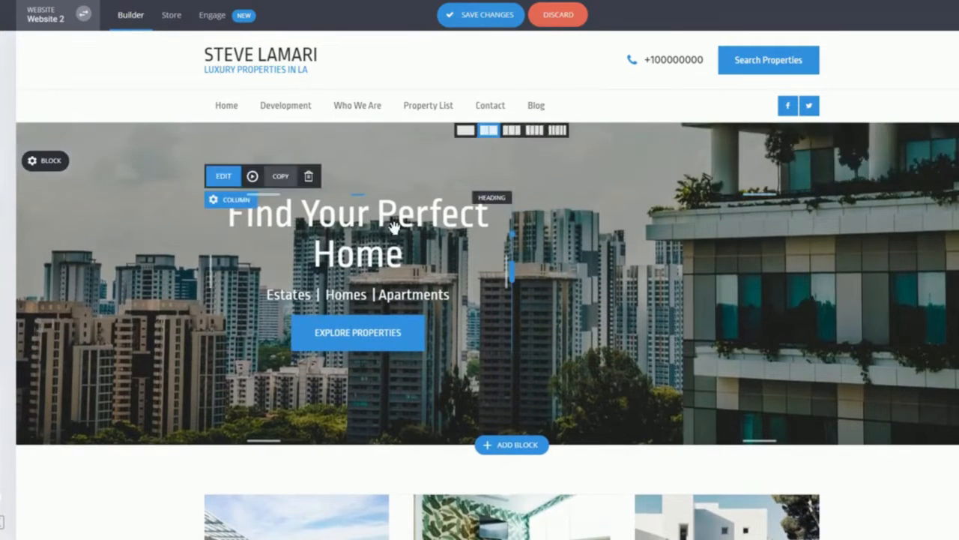
# Left-align the "Find Your Perfect Home" heading in the hero block.
pyautogui.doubleClick(387, 214)
pyautogui.click(426, 180)
pyautogui.click(440, 199)
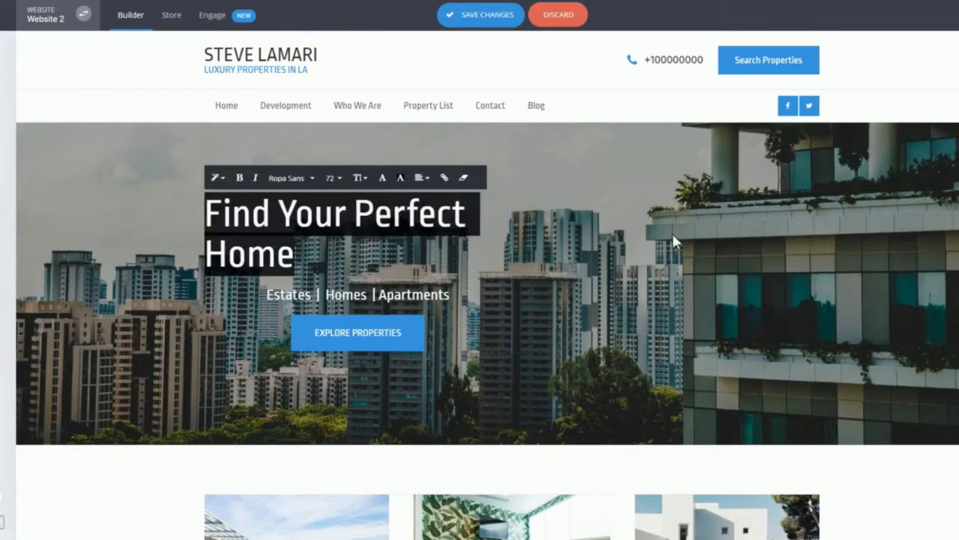
pyautogui.click(728, 236)
# Left-align the "Estates | Homes | Apartments" subheading and the Explore Properties button in the hero block.
pyautogui.click(391, 297)
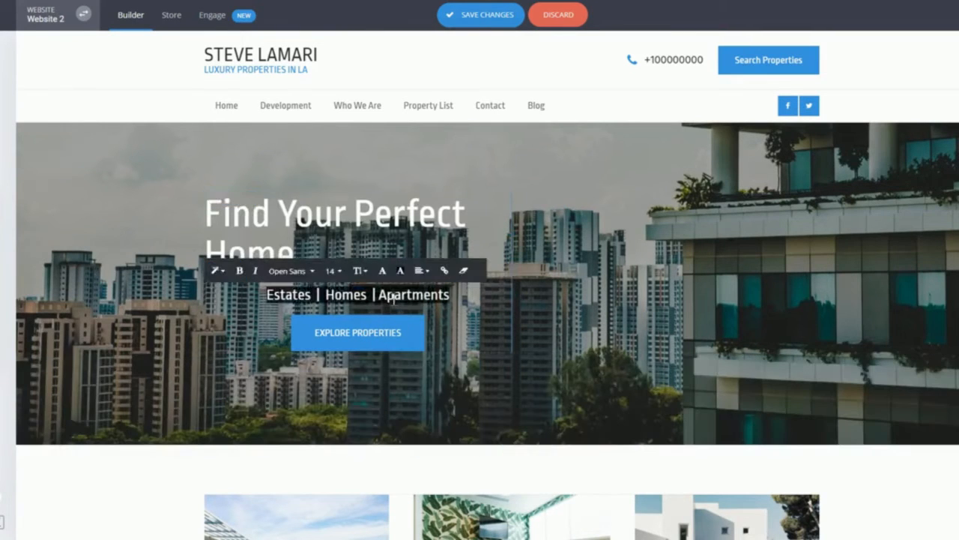
pyautogui.click(424, 274)
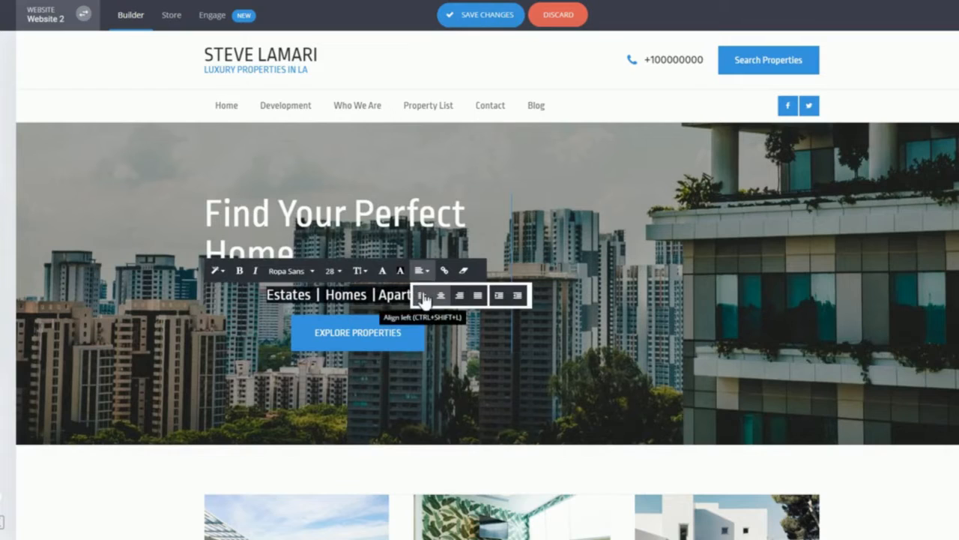
pyautogui.click(423, 297)
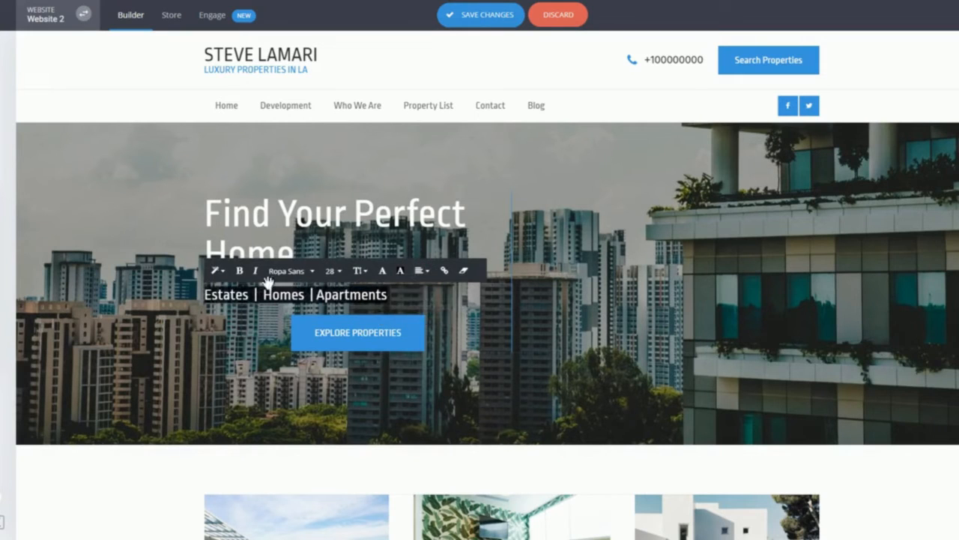
pyautogui.click(721, 300)
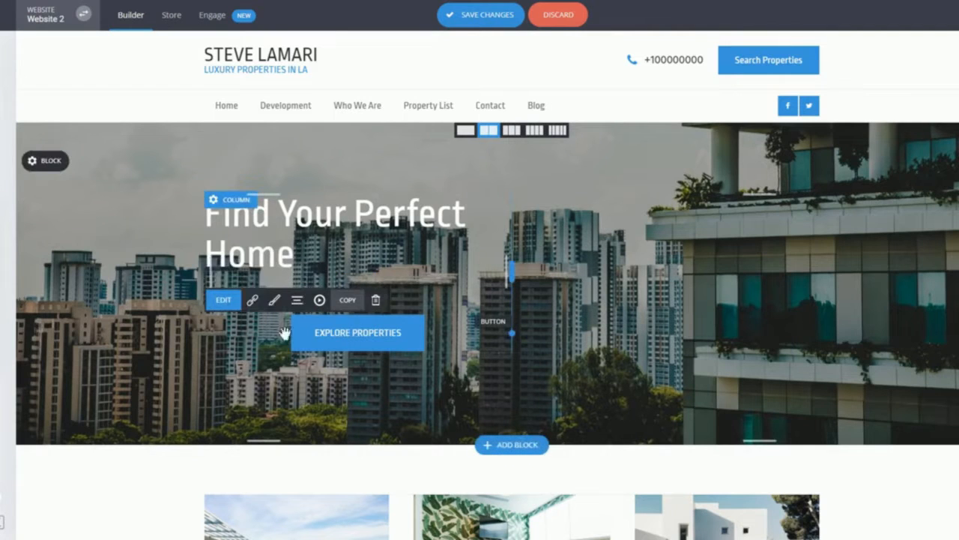
pyautogui.click(296, 301)
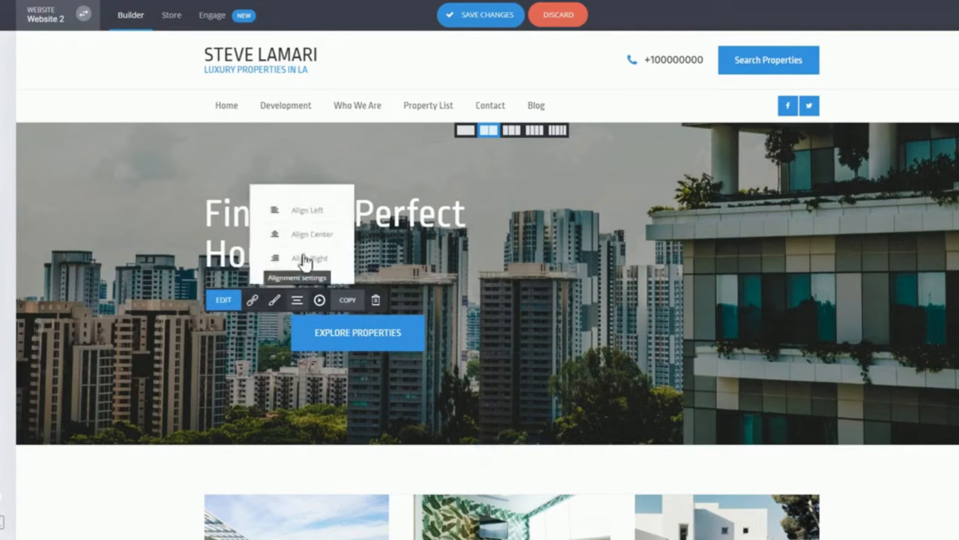
pyautogui.click(299, 211)
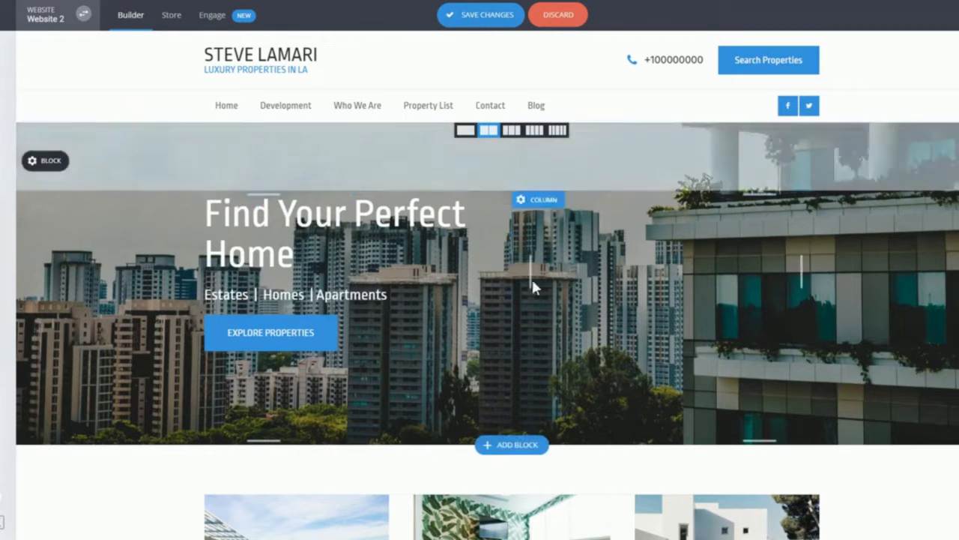
# Inspect the image settings of the Current Listings picture and close them.
pyautogui.scroll(-4, 691, 253)
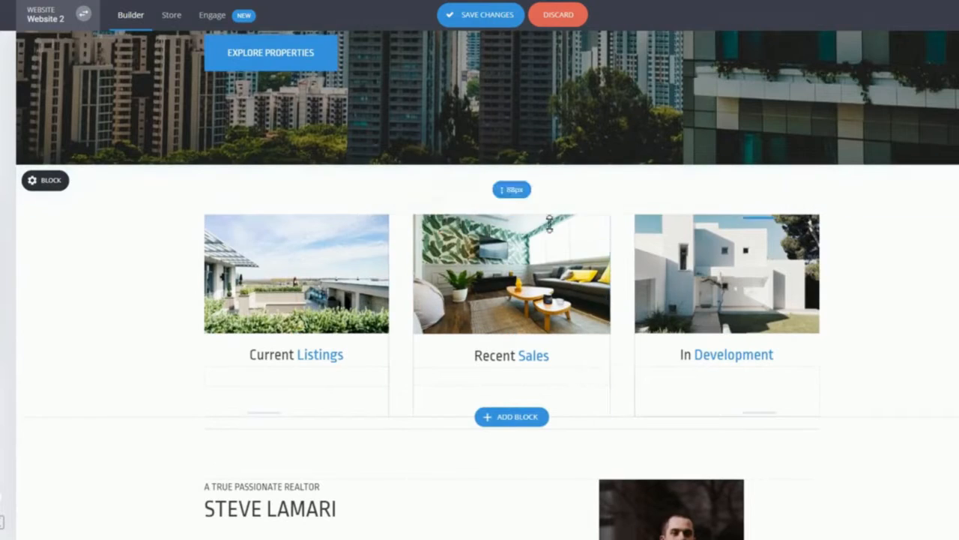
pyautogui.click(304, 280)
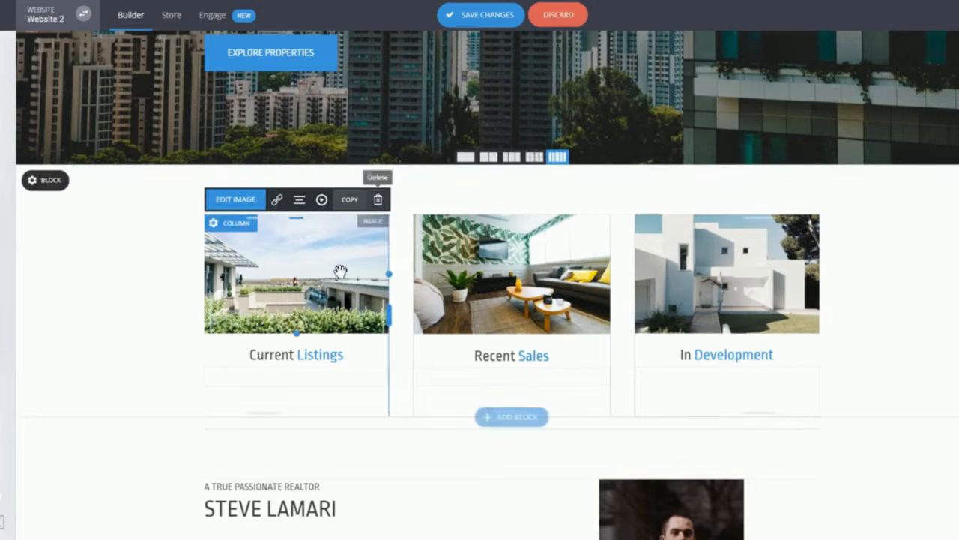
pyautogui.click(321, 286)
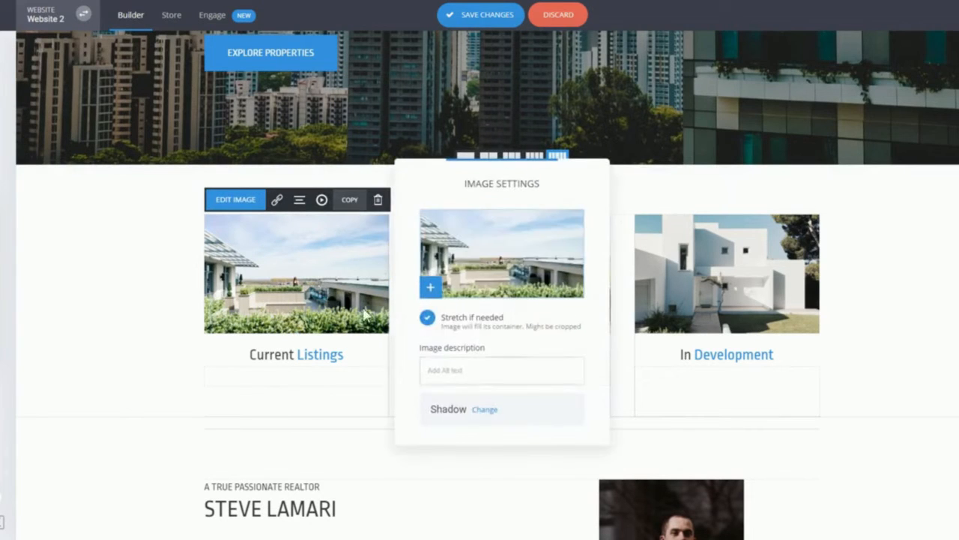
pyautogui.click(181, 289)
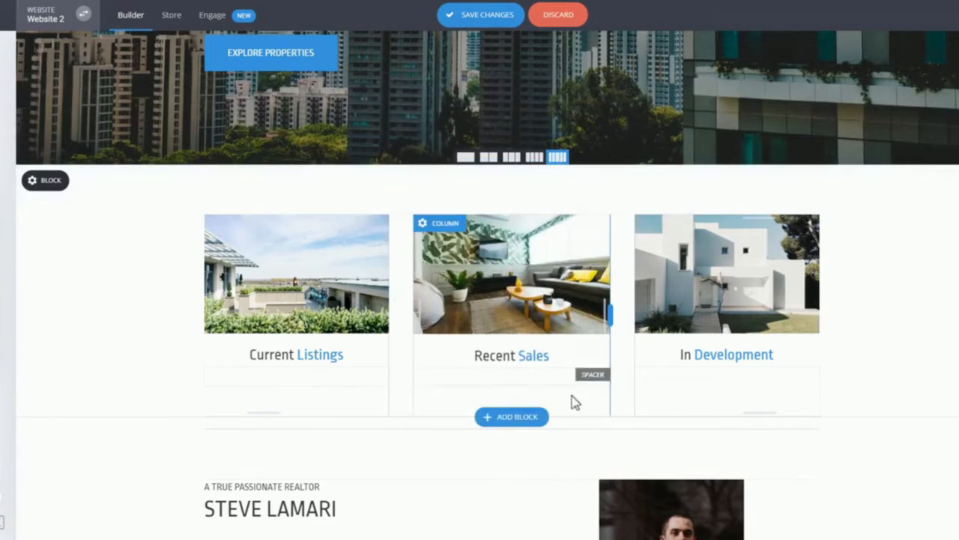
# Delete the picture above the Current Listings heading.
pyautogui.click(330, 228)
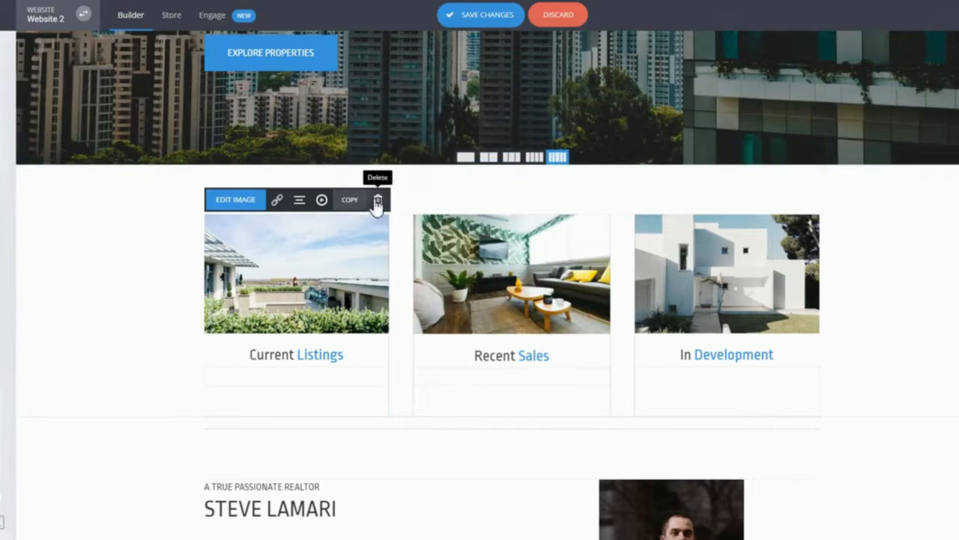
pyautogui.click(379, 199)
pyautogui.click(532, 259)
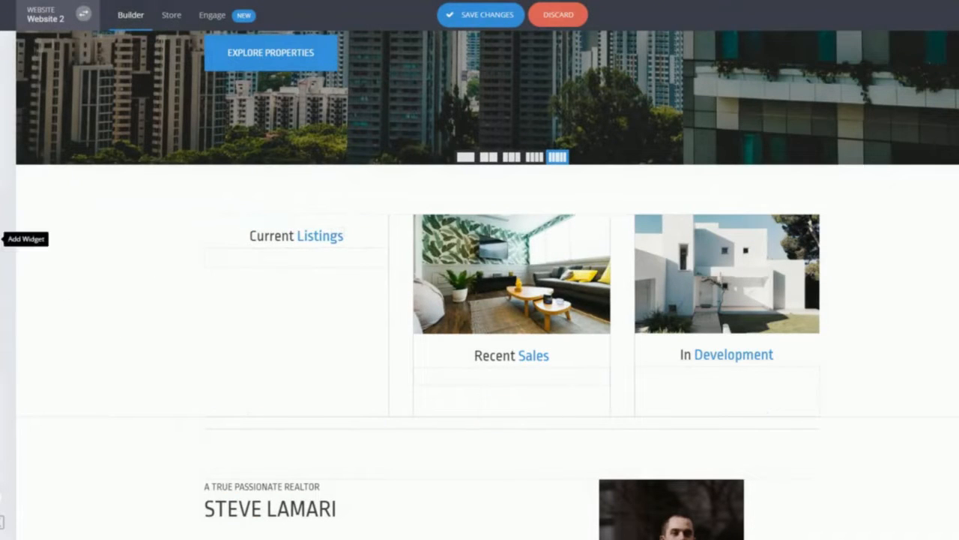
# Place an image widget above the Current Listings heading and open the file manager for its picture, then close it.
pyautogui.click(6, 238)
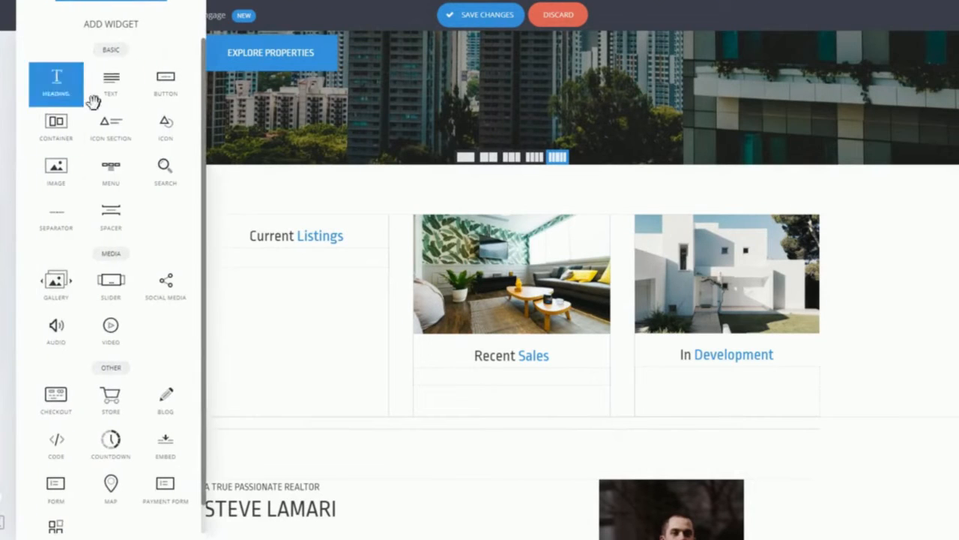
pyautogui.scroll(2, 171, 224)
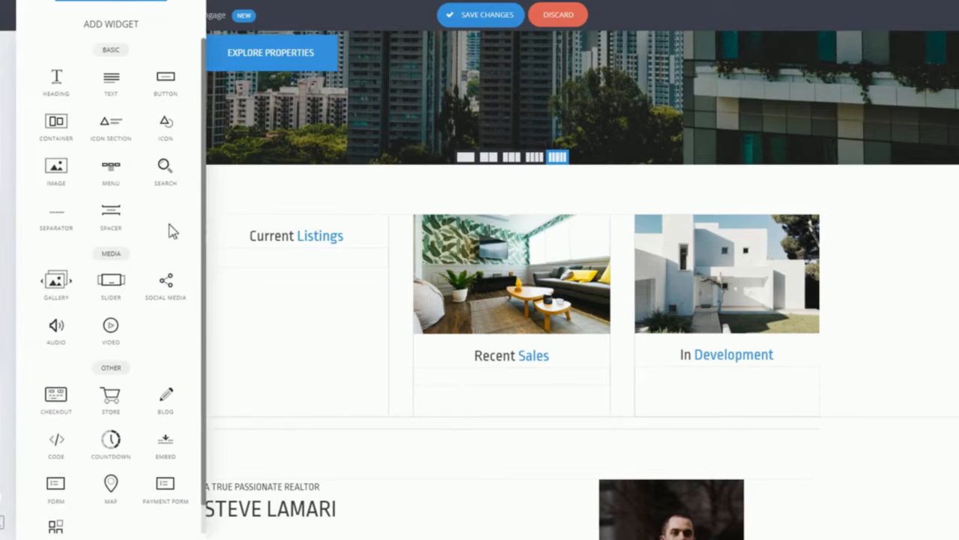
pyautogui.moveTo(63, 183); pyautogui.dragTo(280, 218)
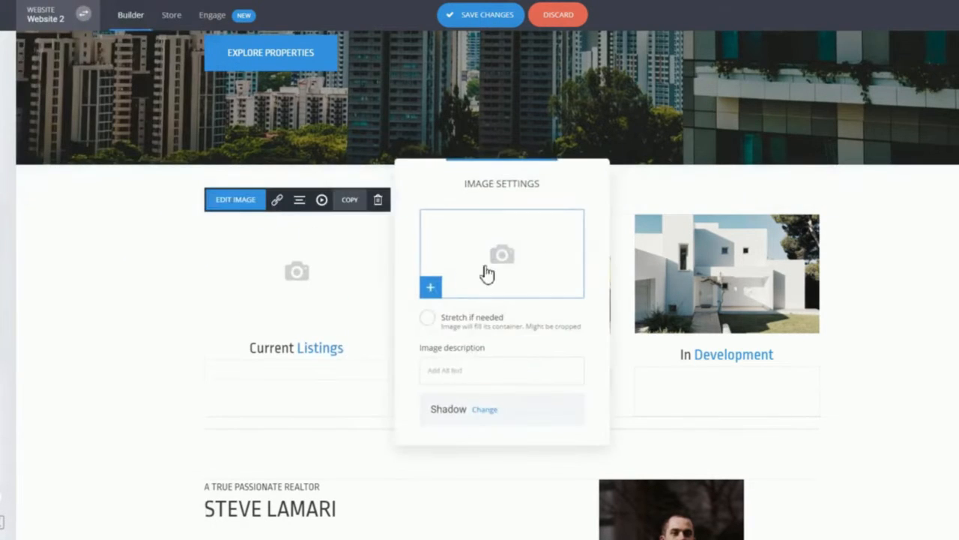
pyautogui.click(491, 270)
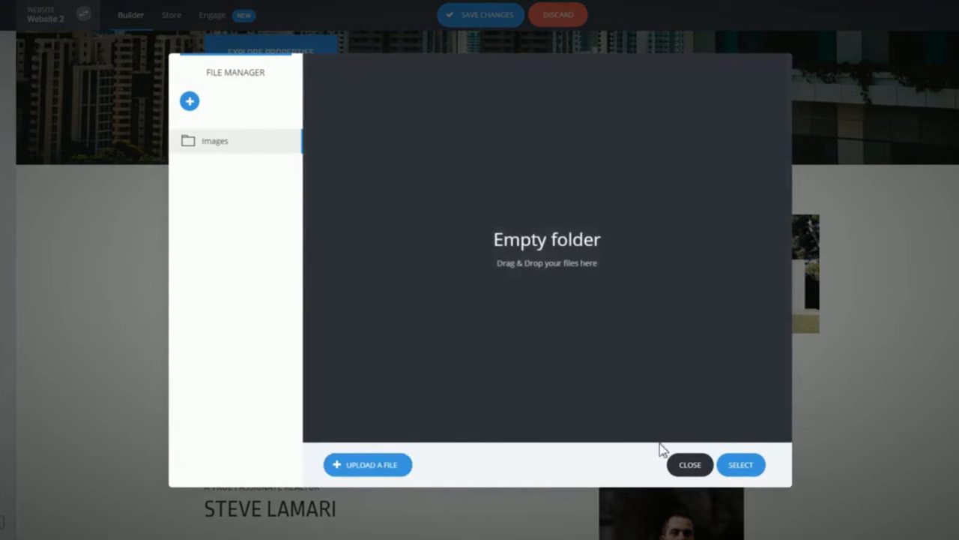
pyautogui.click(690, 465)
pyautogui.click(743, 265)
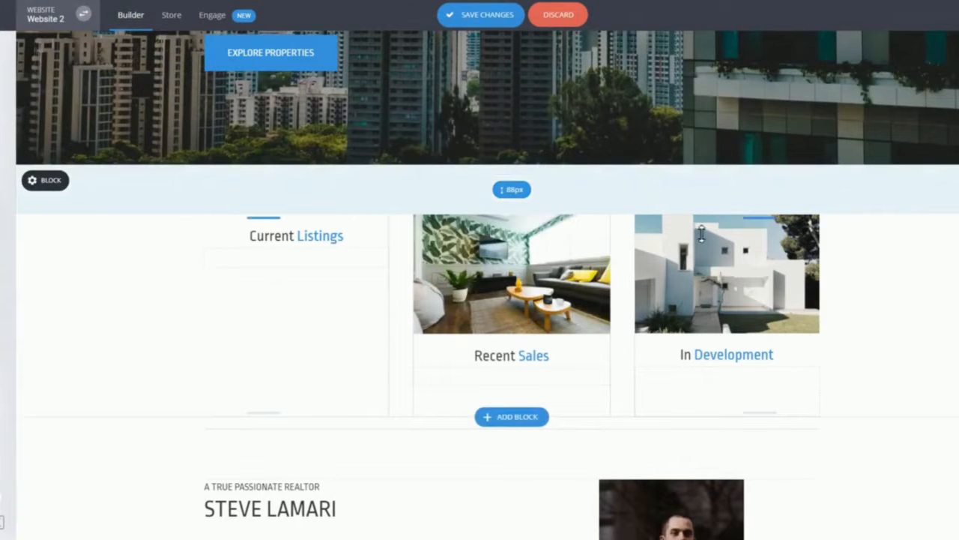
# Browse the list of available basic, media and other widgets, and close it.
pyautogui.click(6, 241)
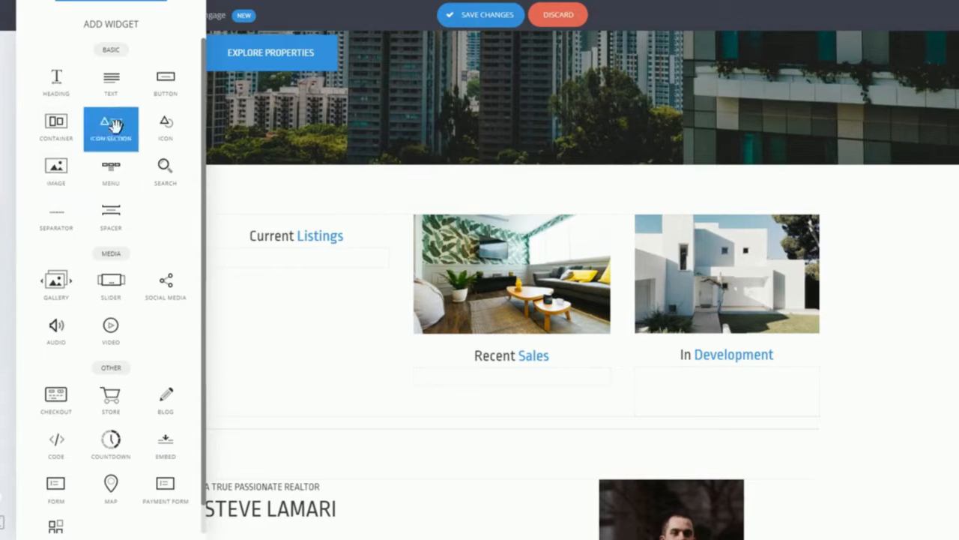
pyautogui.scroll(-1, 129, 188)
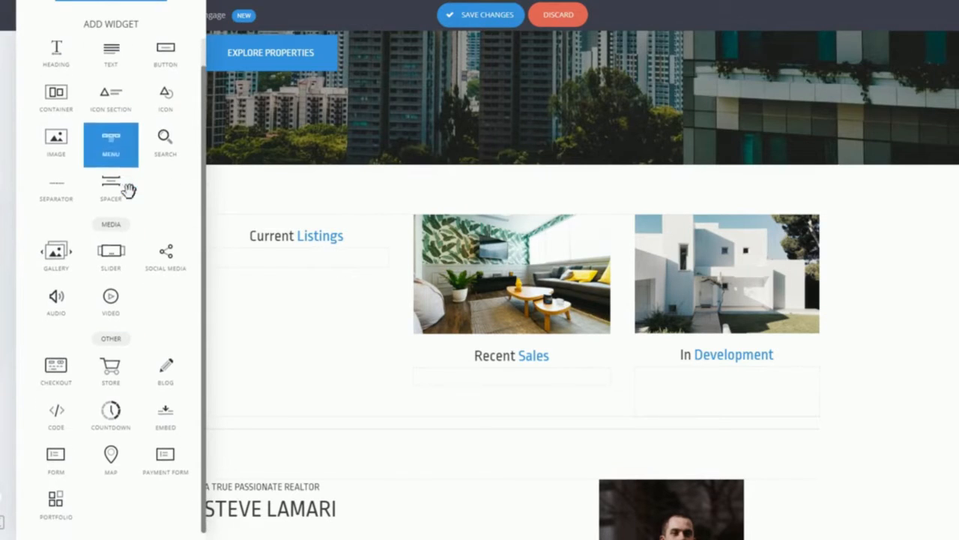
pyautogui.click(335, 325)
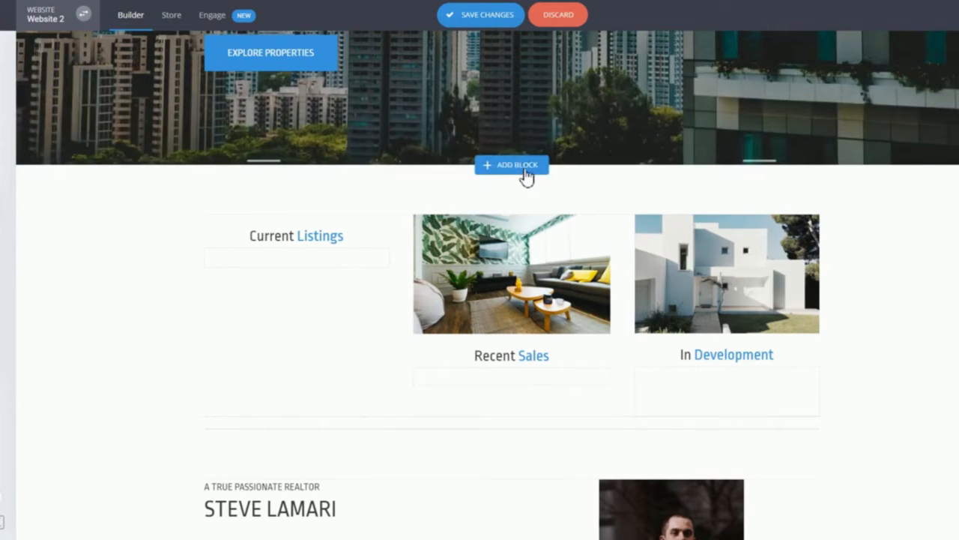
# Add the Services block "Great Health and Future Success" between the hero section and the Current Listings block.
pyautogui.click(525, 172)
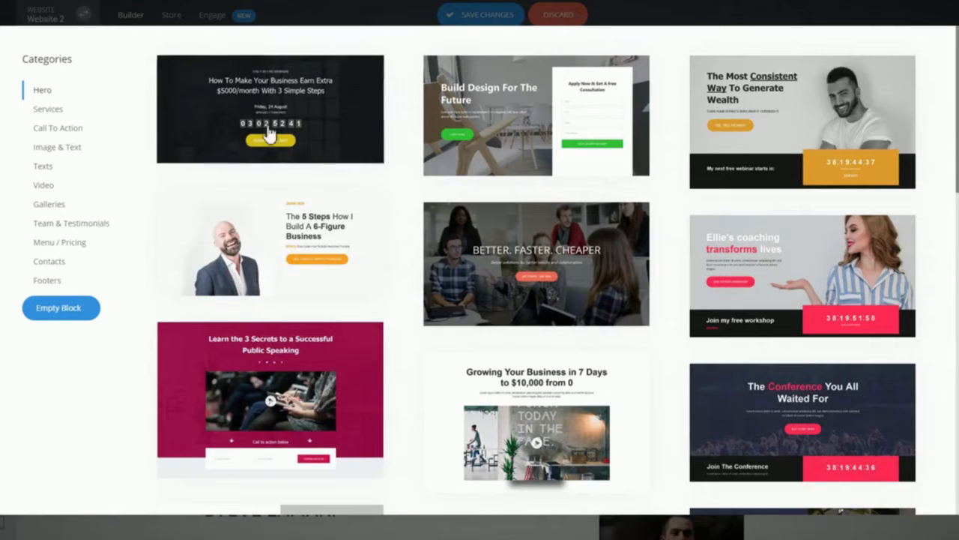
pyautogui.click(48, 109)
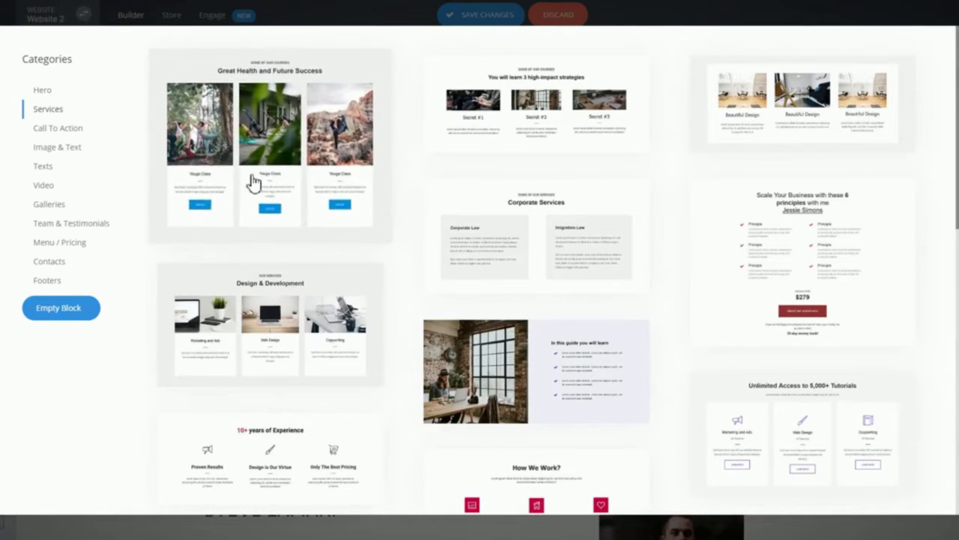
pyautogui.click(324, 161)
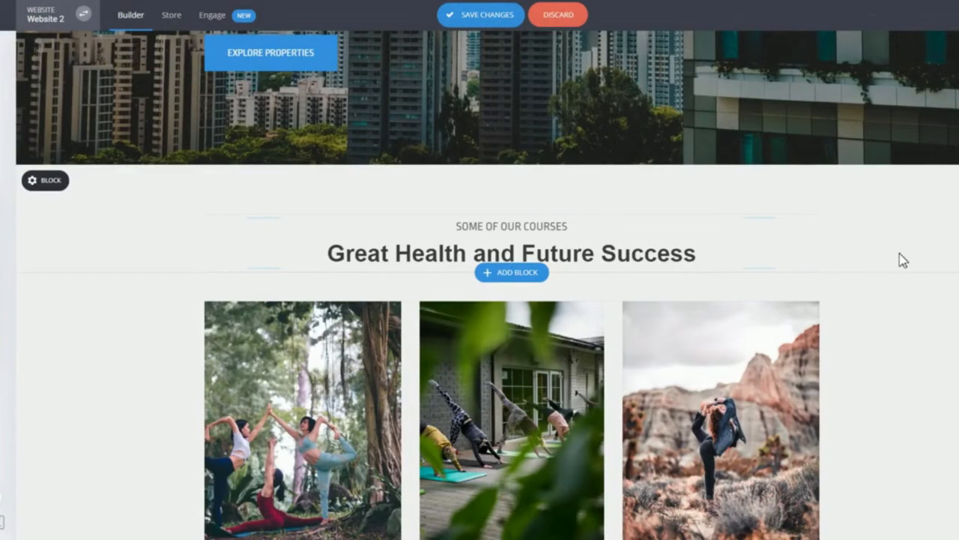
# Delete the Sign Up button from each of the three Youga Class cards.
pyautogui.scroll(2, 555, 218)
pyautogui.scroll(-3, 587, 223)
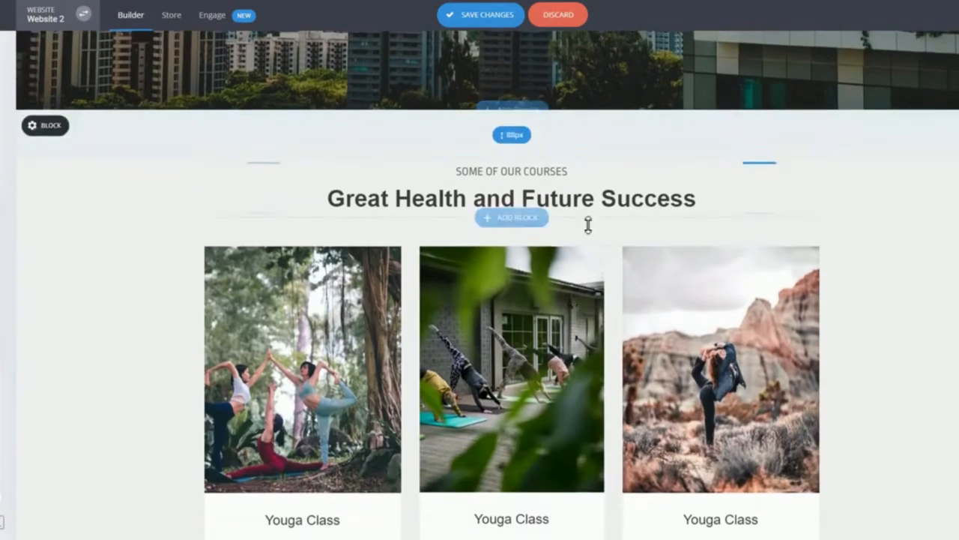
pyautogui.scroll(-2, 666, 276)
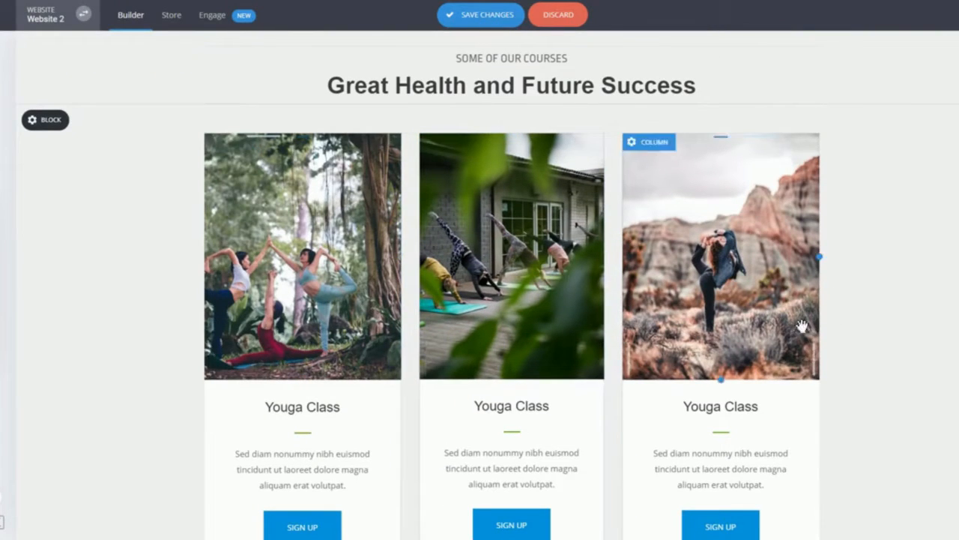
pyautogui.scroll(-2, 247, 171)
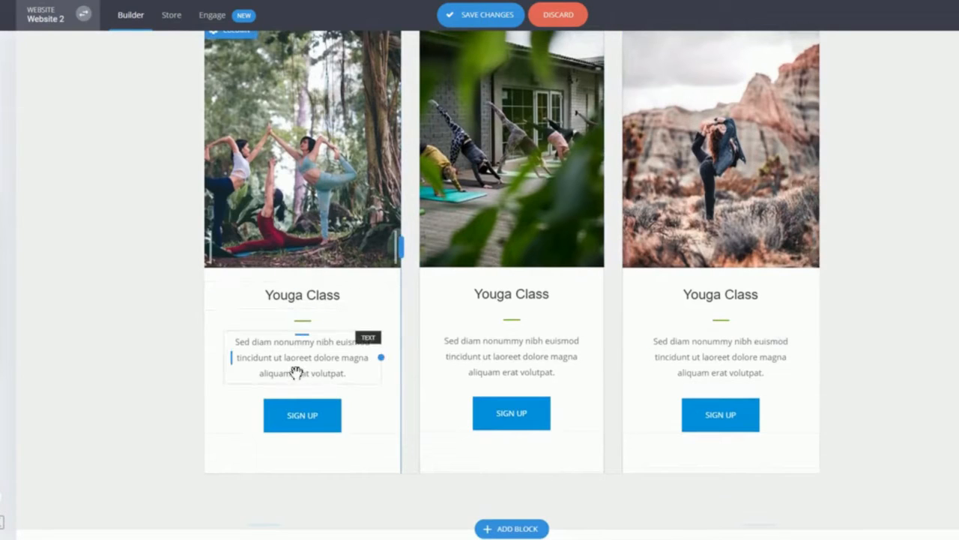
pyautogui.click(318, 420)
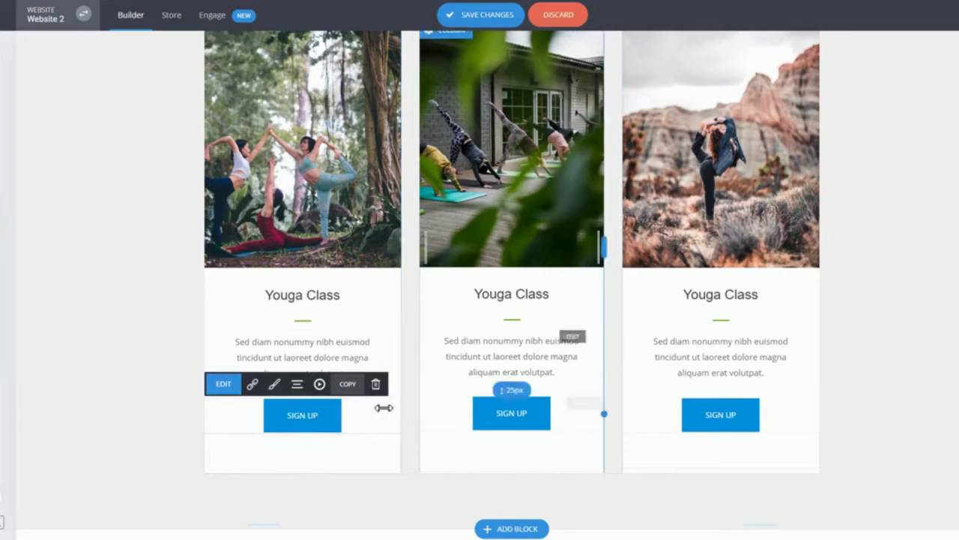
pyautogui.click(375, 384)
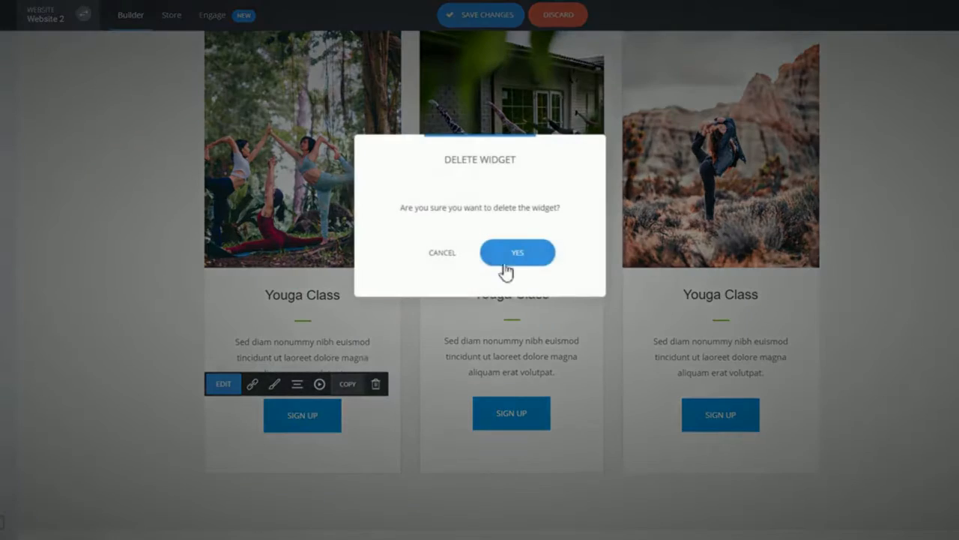
pyautogui.click(504, 259)
pyautogui.click(512, 416)
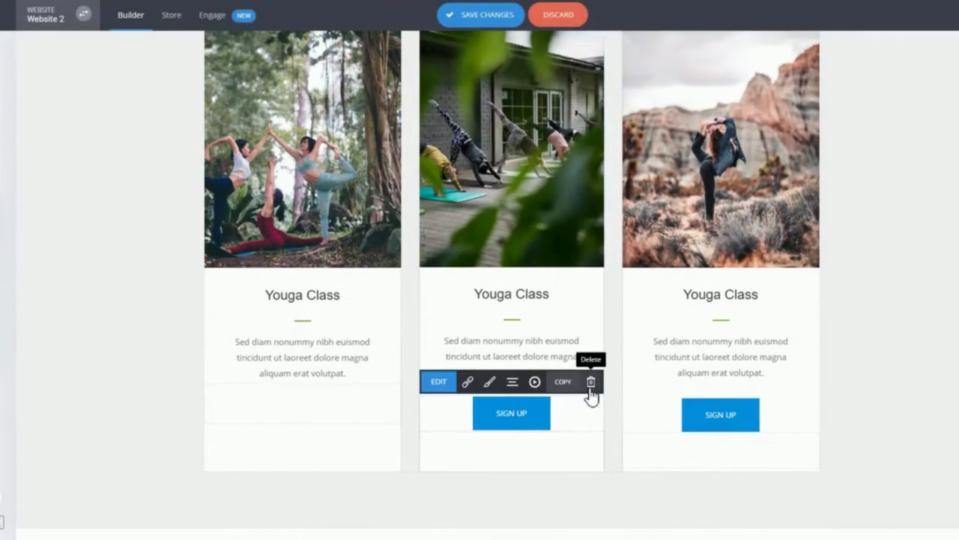
pyautogui.click(591, 383)
pyautogui.click(543, 257)
pyautogui.click(728, 413)
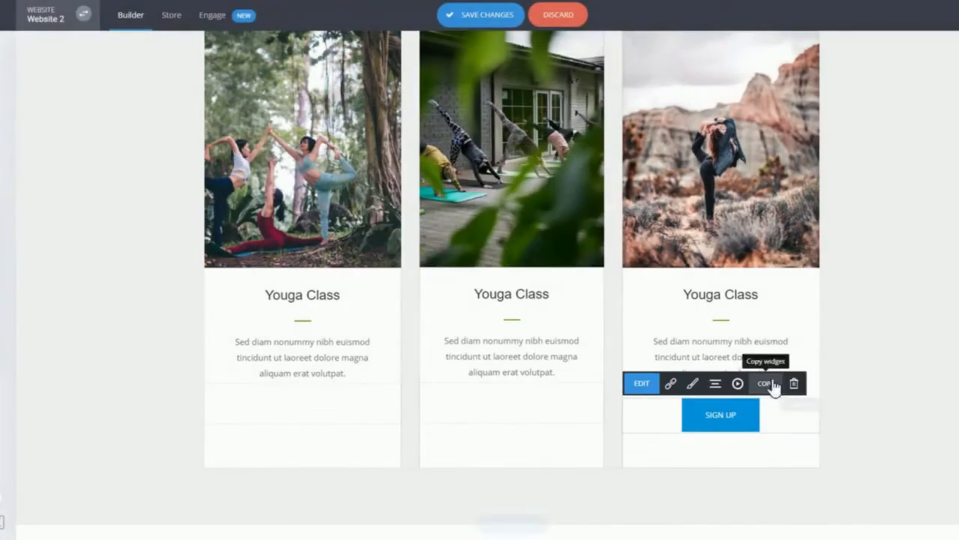
pyautogui.click(794, 383)
pyautogui.click(517, 253)
# Shorten the pictures of the three Youga Class cards to about the same height.
pyautogui.scroll(3, 555, 247)
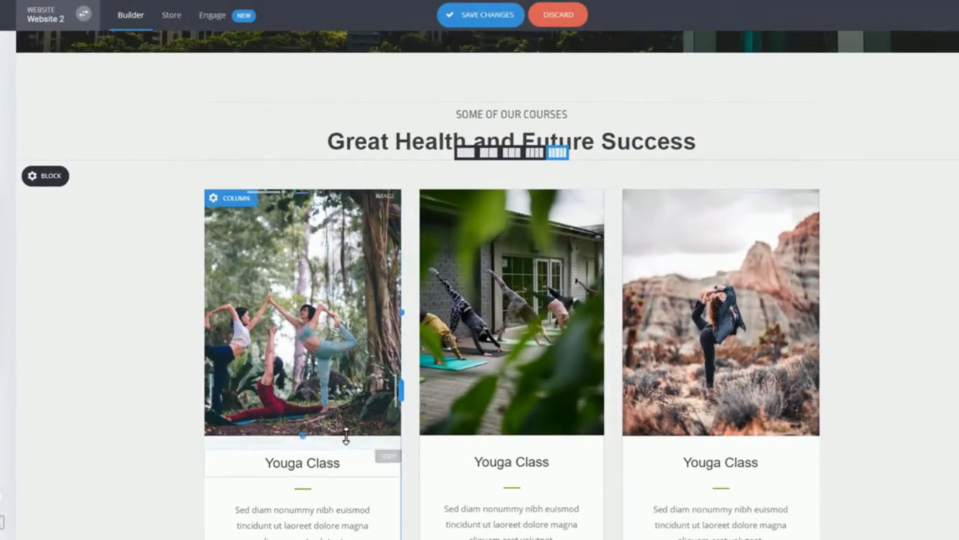
pyautogui.moveTo(346, 438); pyautogui.dragTo(347, 368)
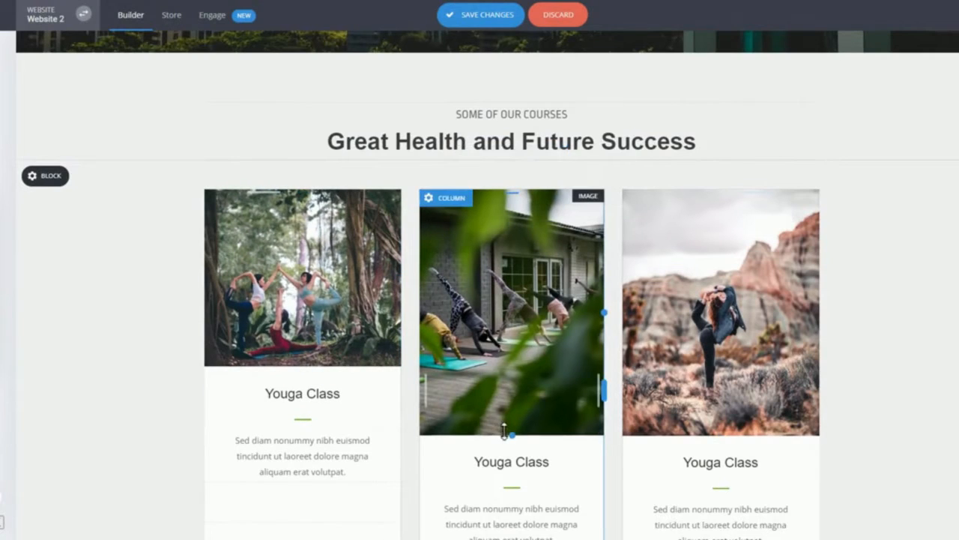
pyautogui.moveTo(504, 432); pyautogui.dragTo(496, 367)
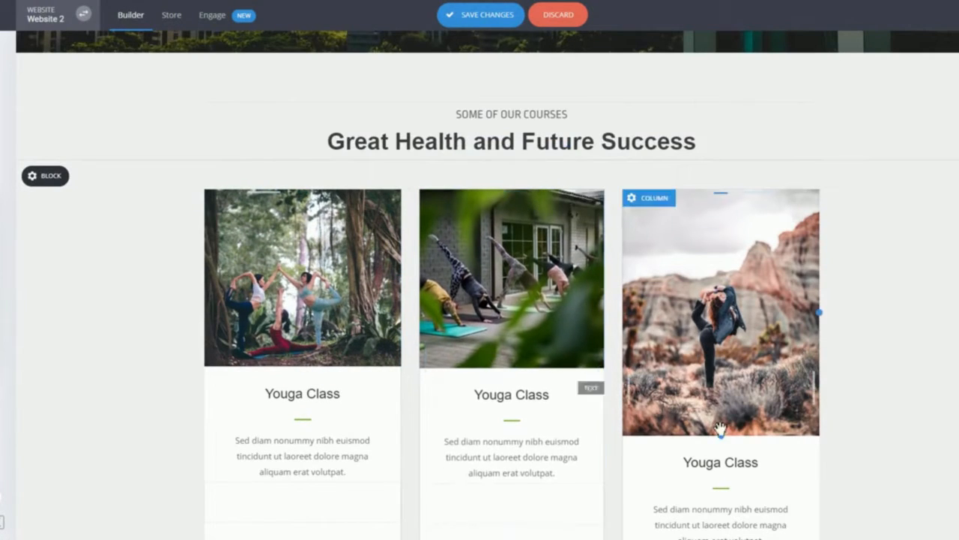
pyautogui.moveTo(720, 433); pyautogui.dragTo(721, 367)
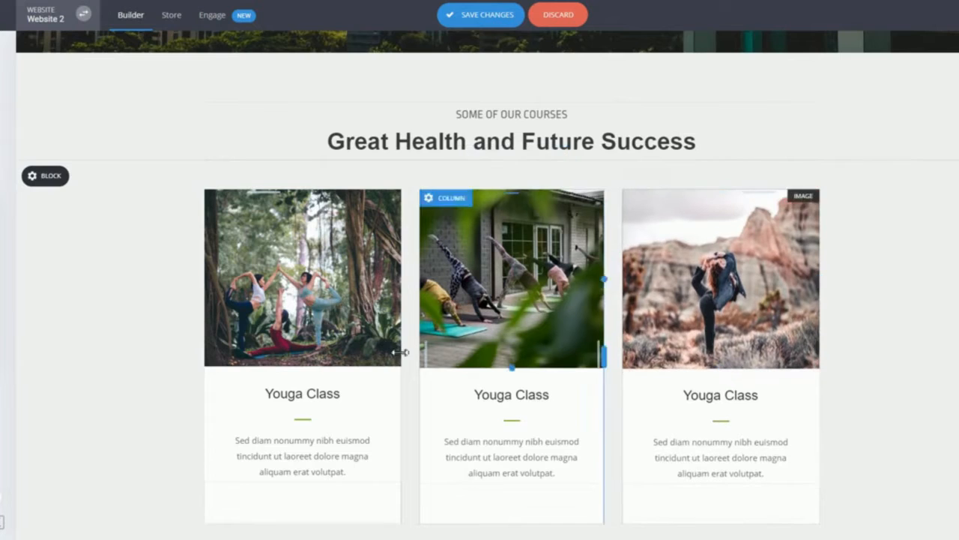
# Check the first Youga Class picture's image settings and, after trying Zoom In, set its animation to Fade In From Right.
pyautogui.click(328, 255)
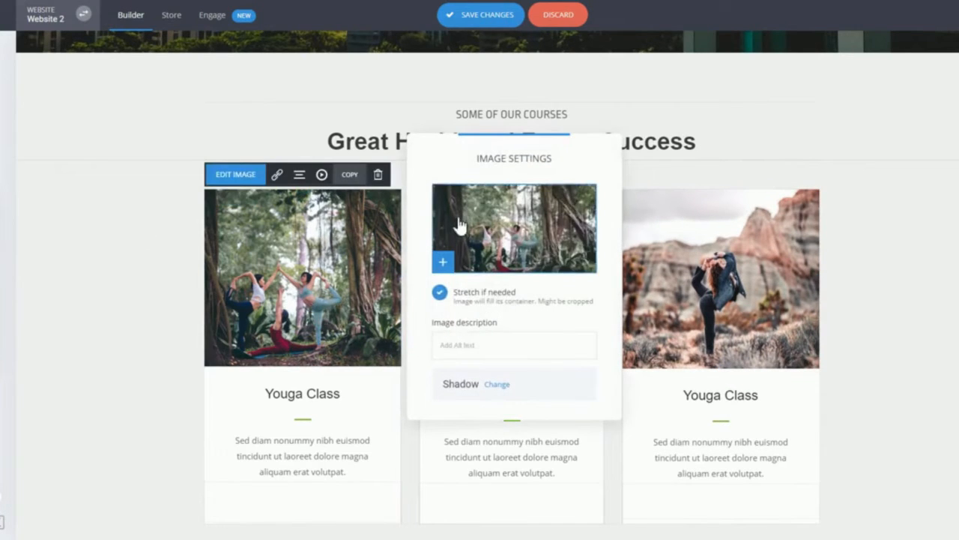
pyautogui.click(861, 235)
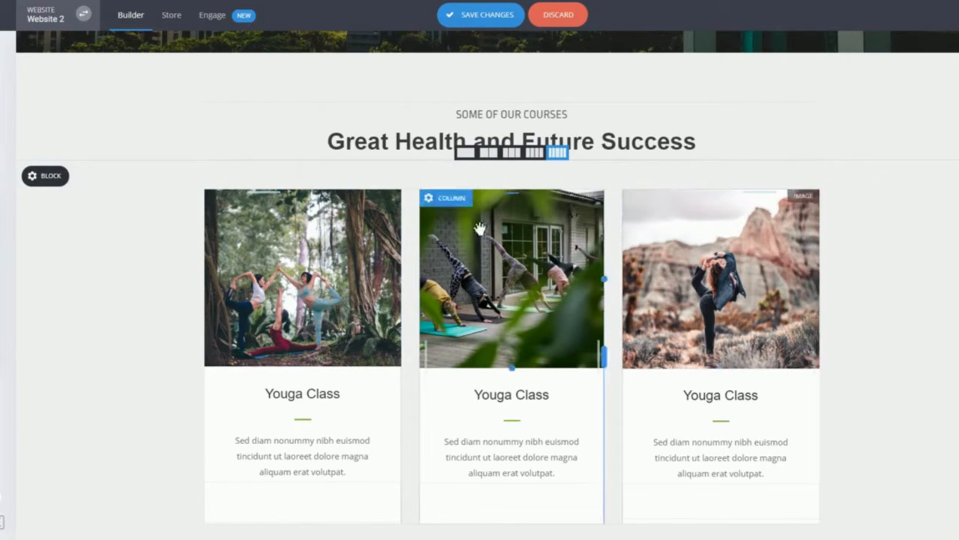
pyautogui.click(368, 286)
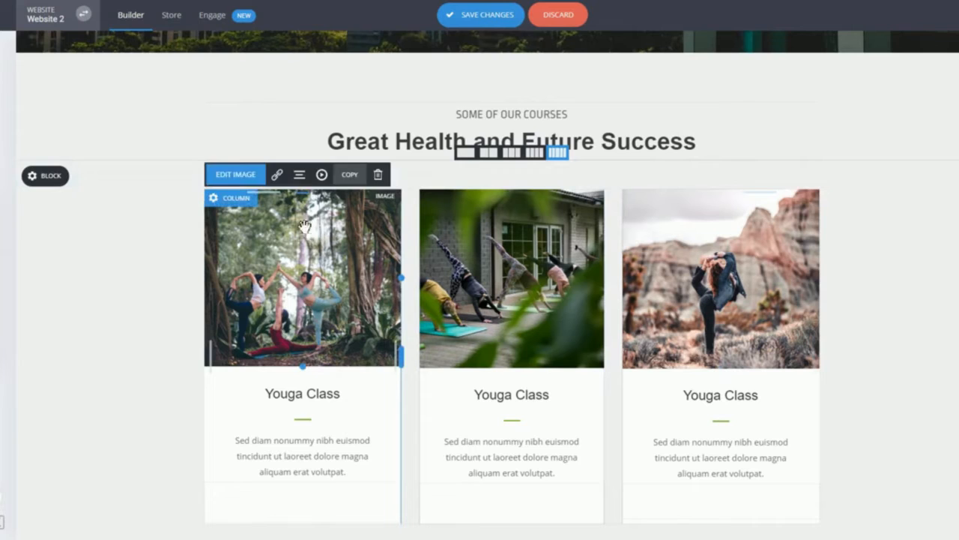
pyautogui.click(322, 175)
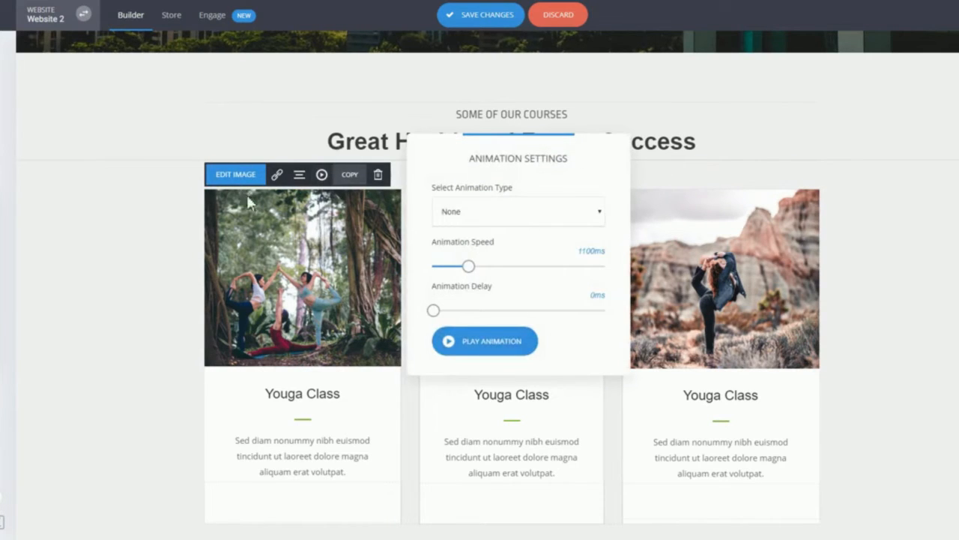
pyautogui.click(524, 211)
pyautogui.click(485, 255)
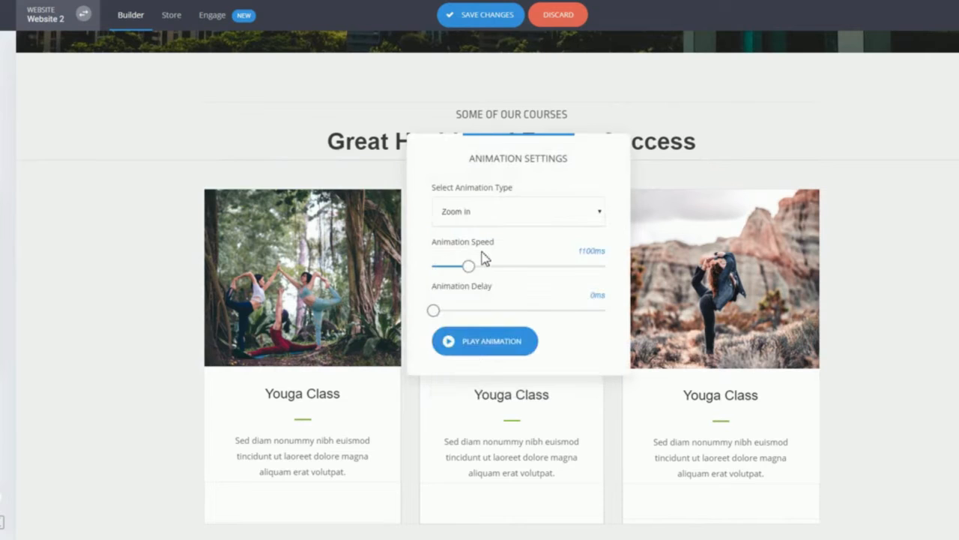
pyautogui.click(495, 215)
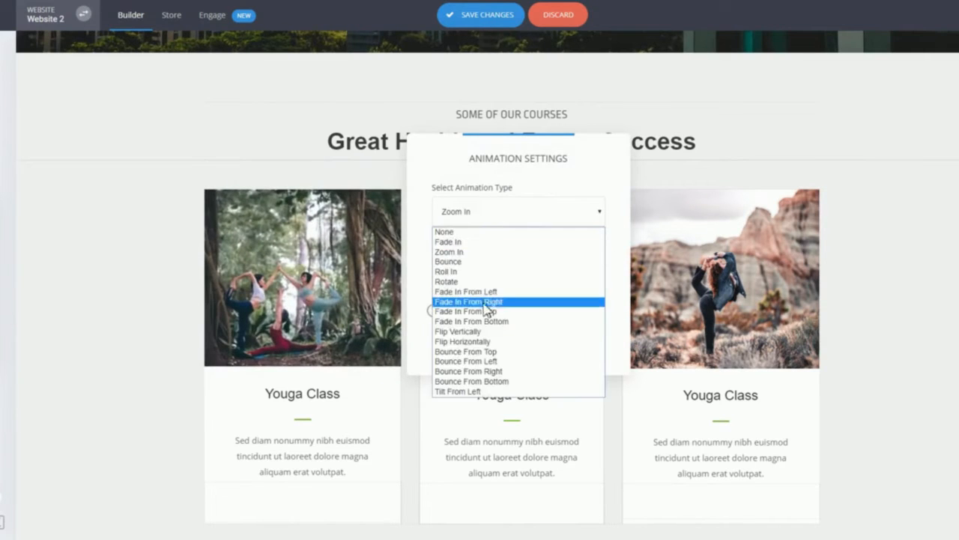
pyautogui.click(494, 303)
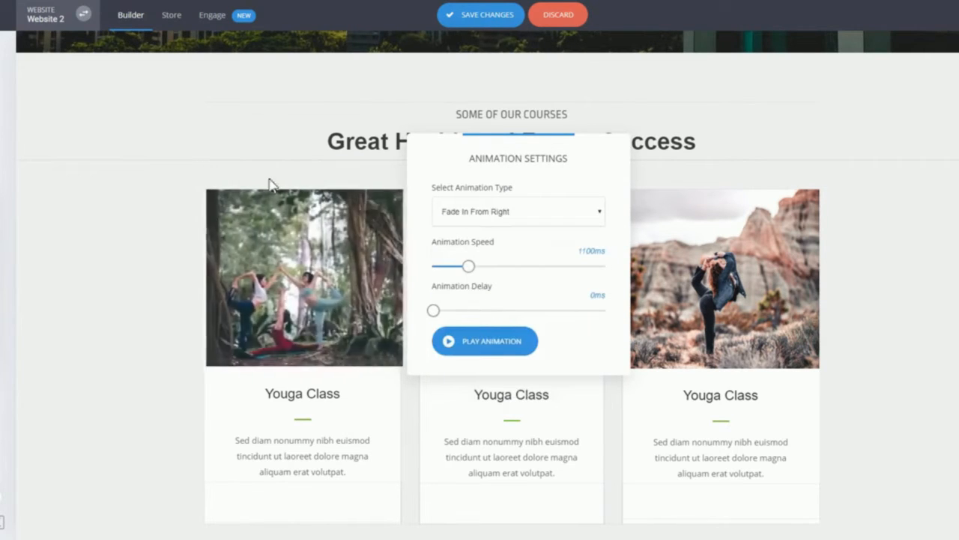
pyautogui.click(834, 250)
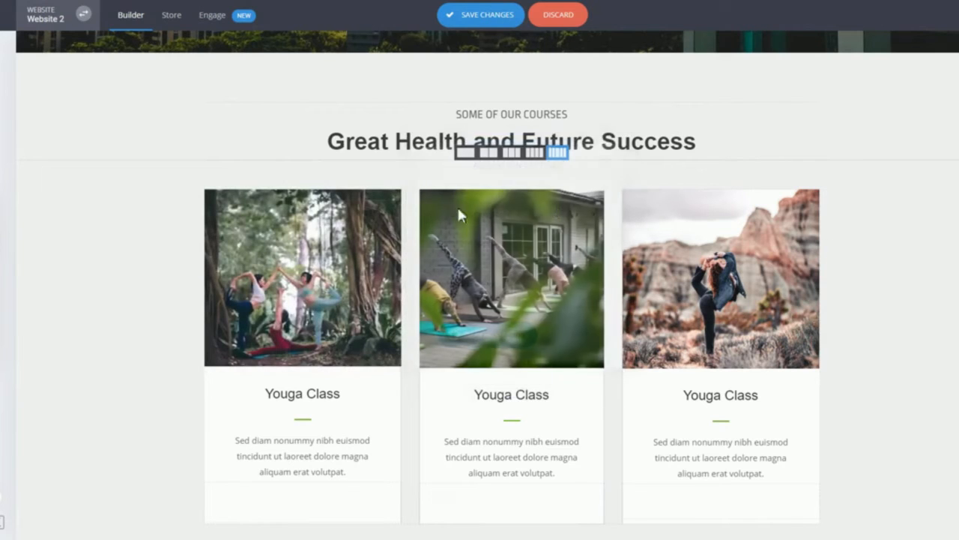
# Add the Video block "Do Things Differently" between the Youga Class cards and the Current Listings block.
pyautogui.scroll(-4, 873, 238)
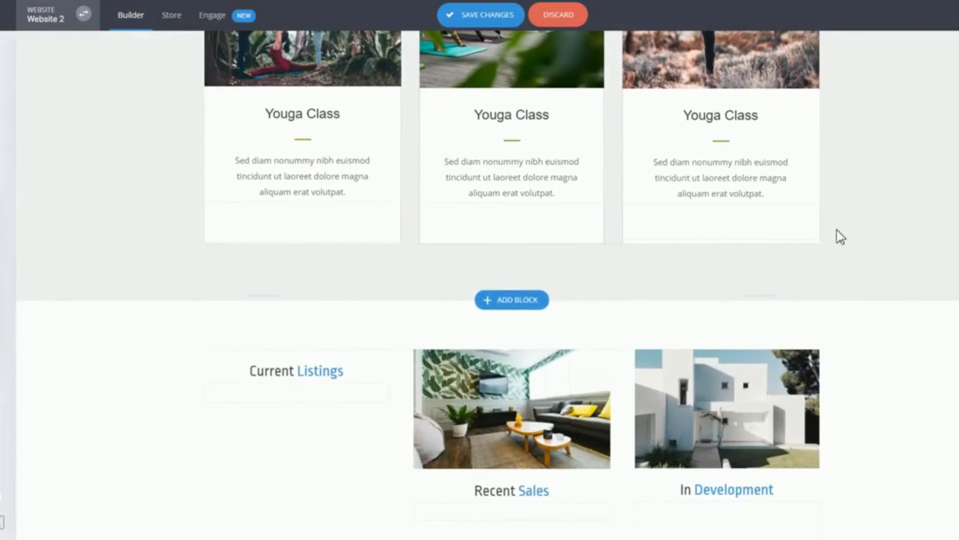
pyautogui.click(514, 301)
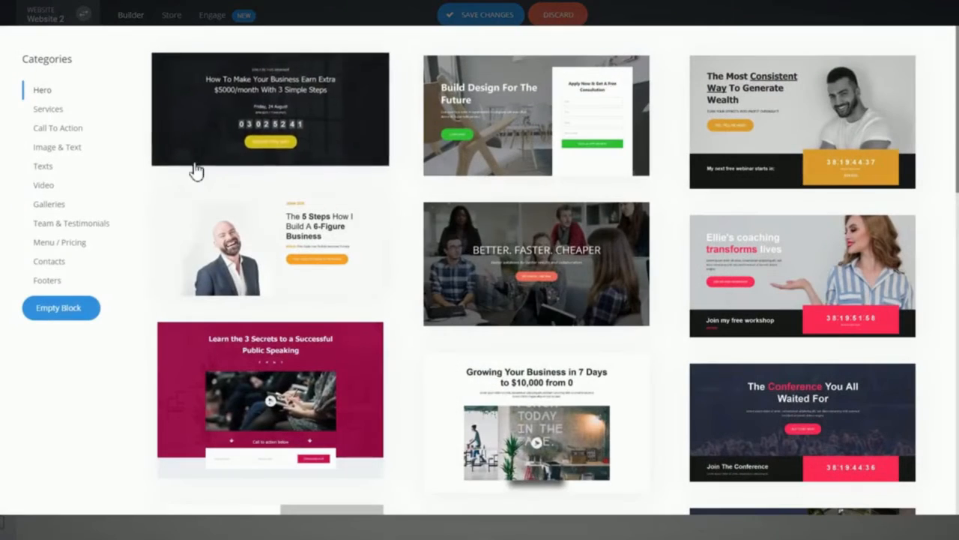
pyautogui.click(73, 153)
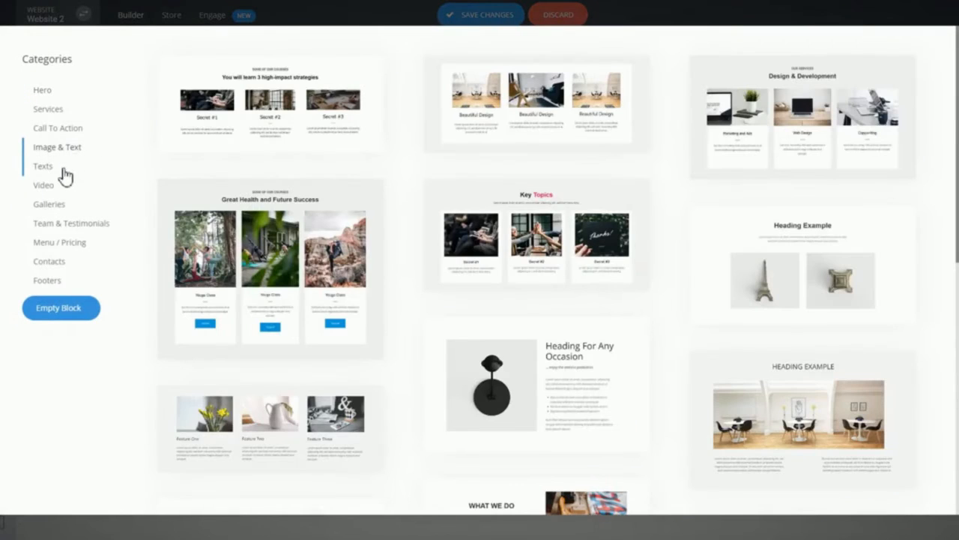
pyautogui.click(54, 170)
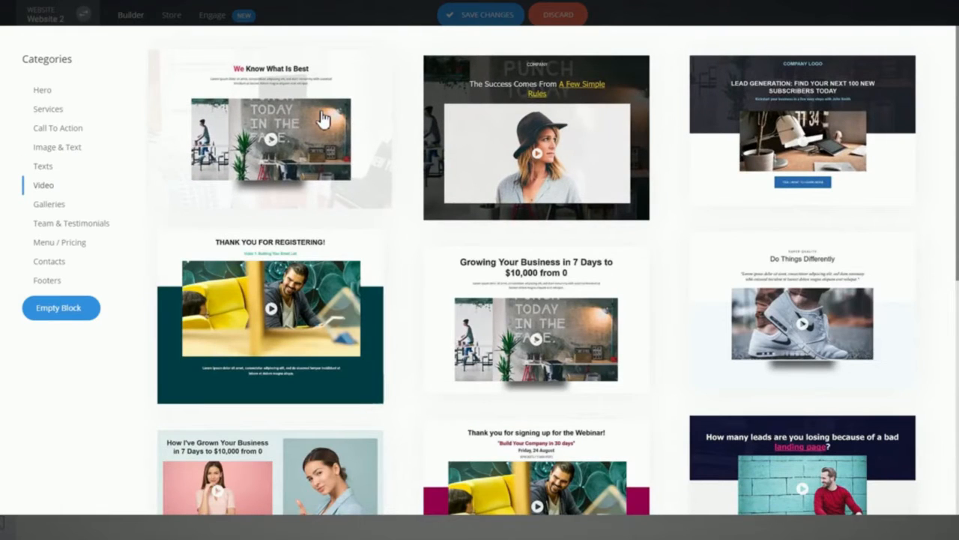
pyautogui.click(322, 119)
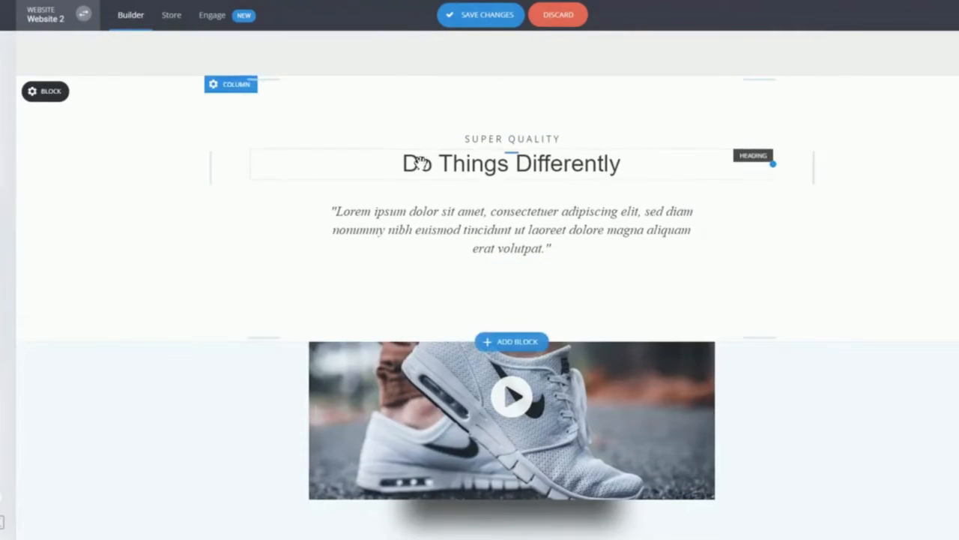
# Replace the video block's "Do Things Differently" heading with "My Heading".
pyautogui.click(562, 169)
pyautogui.tripleClick(567, 172)
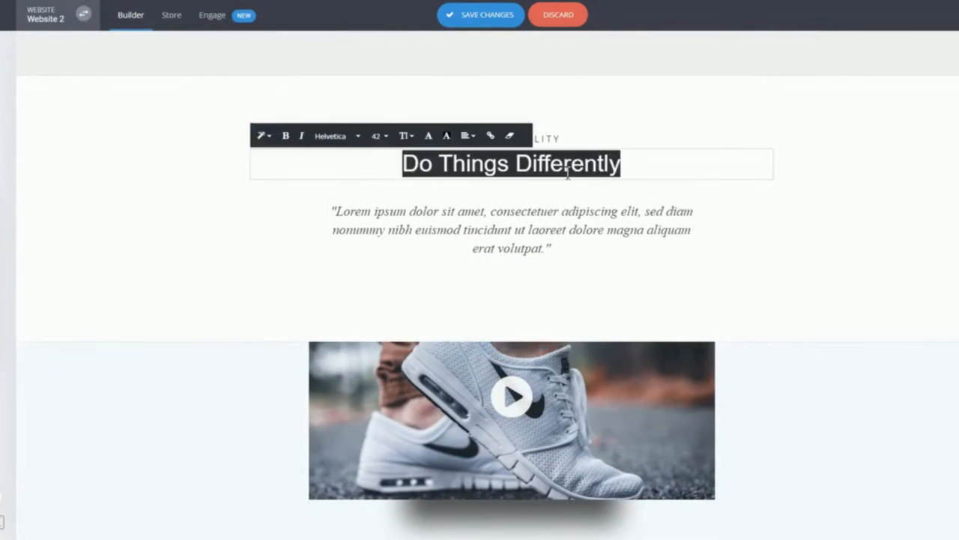
pyautogui.write('My Heading')
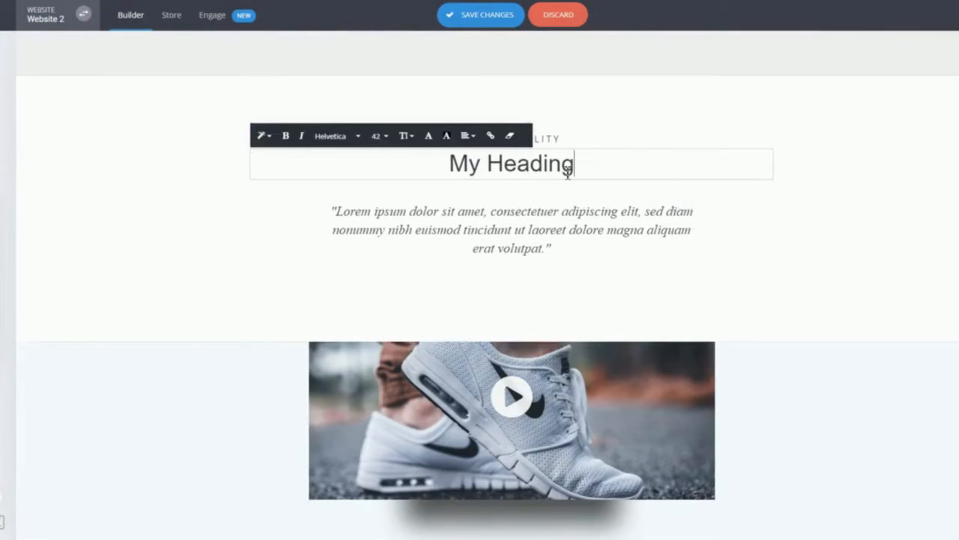
pyautogui.click(769, 295)
# Inspect the source and thumbnail settings of the block's video, close them, and save the website changes.
pyautogui.click(589, 435)
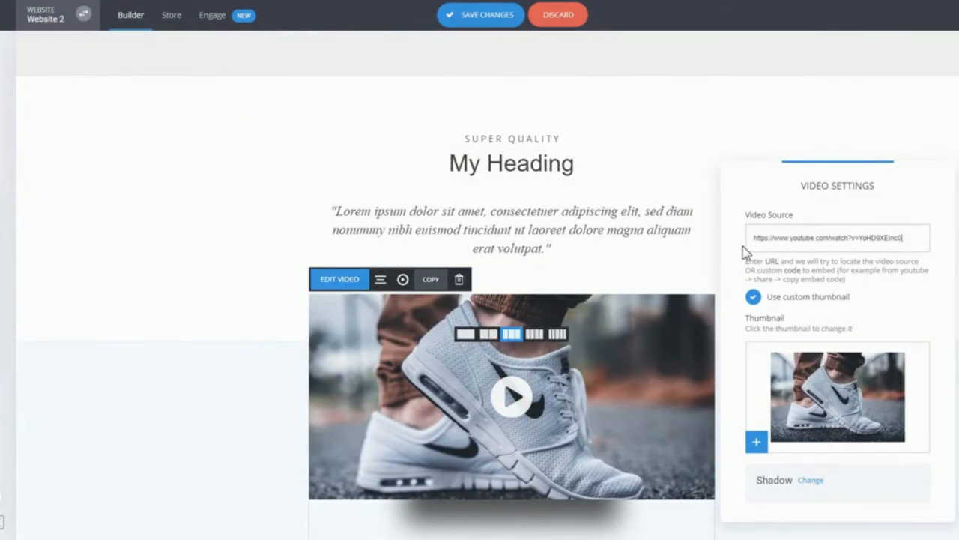
pyautogui.click(255, 202)
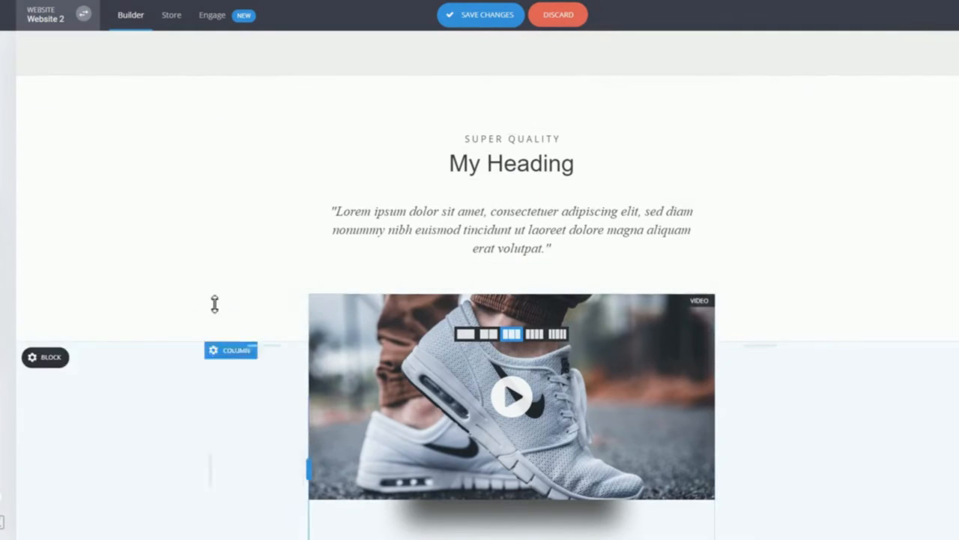
pyautogui.scroll(-3, 823, 301)
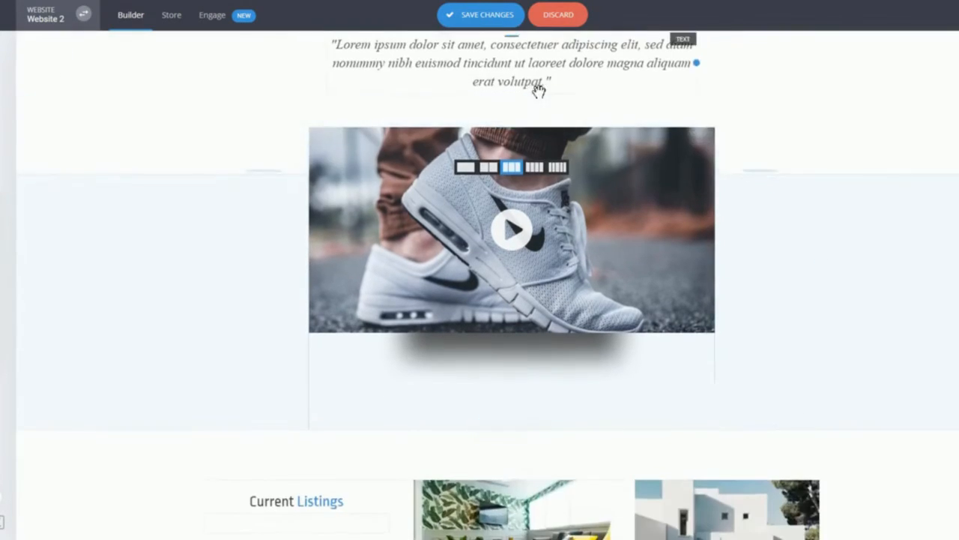
pyautogui.scroll(3, 538, 90)
pyautogui.click(481, 15)
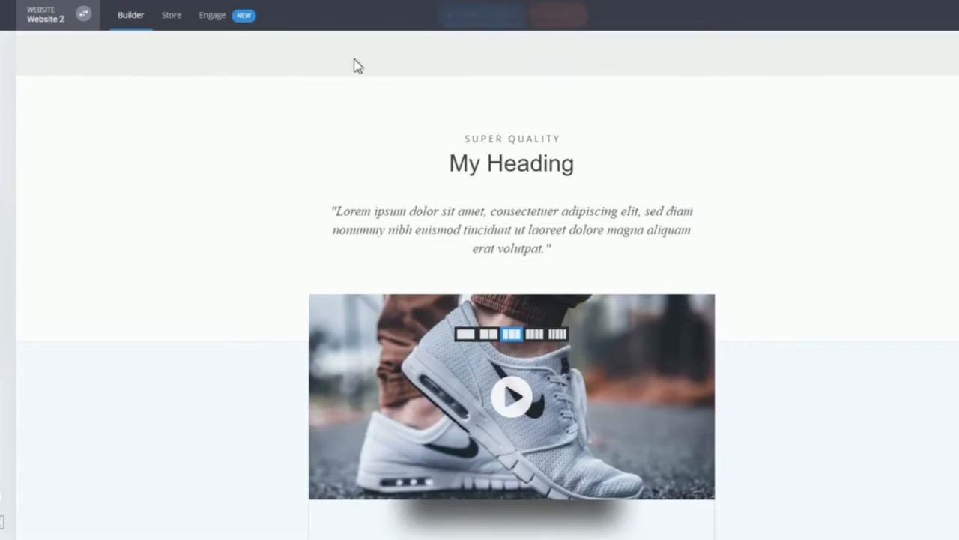
# Switch the page to the mobile view and look over the courses block there.
pyautogui.click(3, 524)
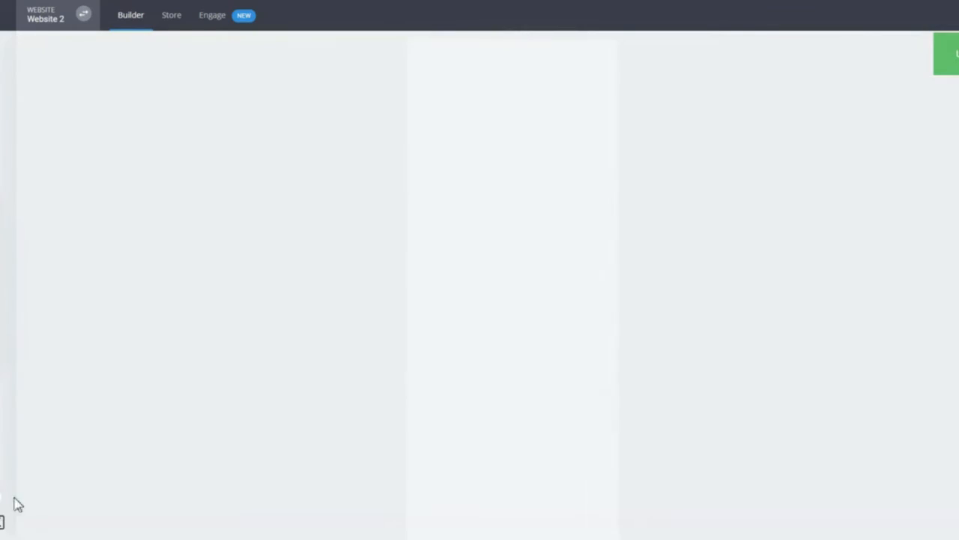
pyautogui.scroll(5, 525, 302)
pyautogui.scroll(10, 570, 300)
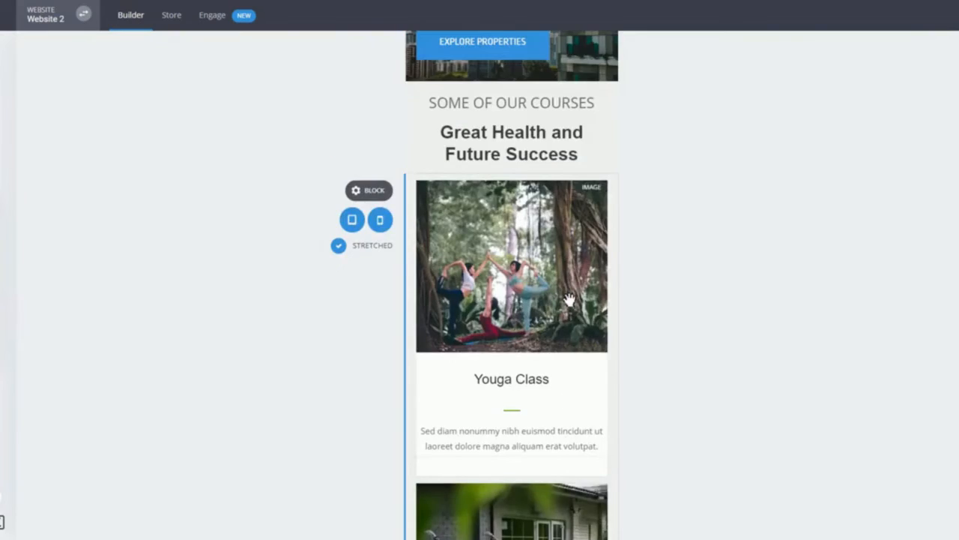
# Review the mobile layout from the course cards through the video and Current Listings blocks, and return to the desktop view.
pyautogui.scroll(-2, 539, 120)
pyautogui.scroll(-15, 541, 121)
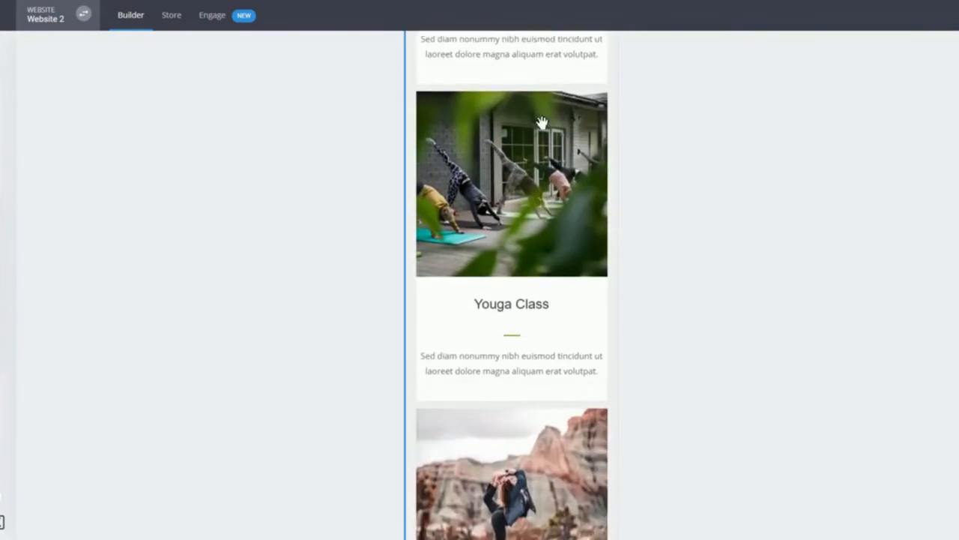
pyautogui.scroll(-10, 542, 122)
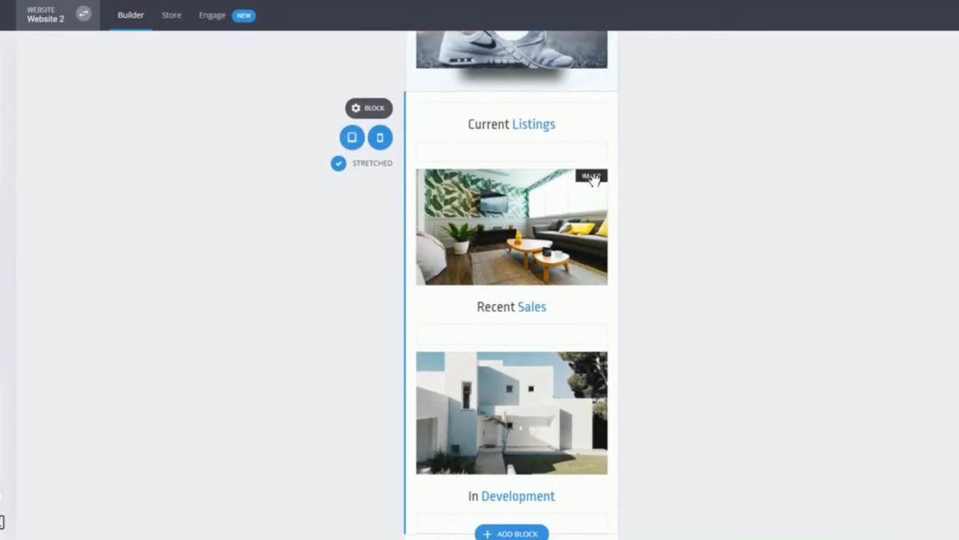
pyautogui.scroll(-4, 556, 270)
pyautogui.scroll(5, 577, 257)
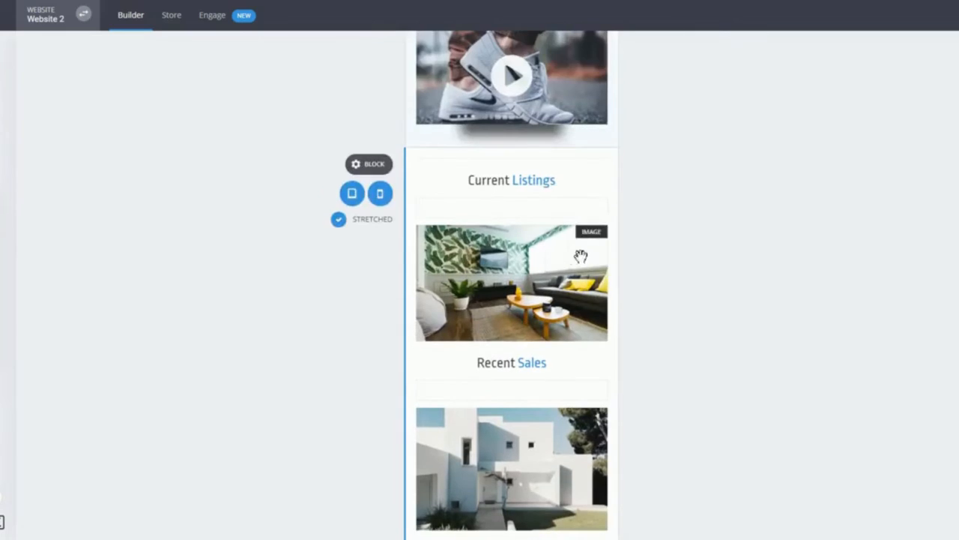
pyautogui.scroll(15, 745, 287)
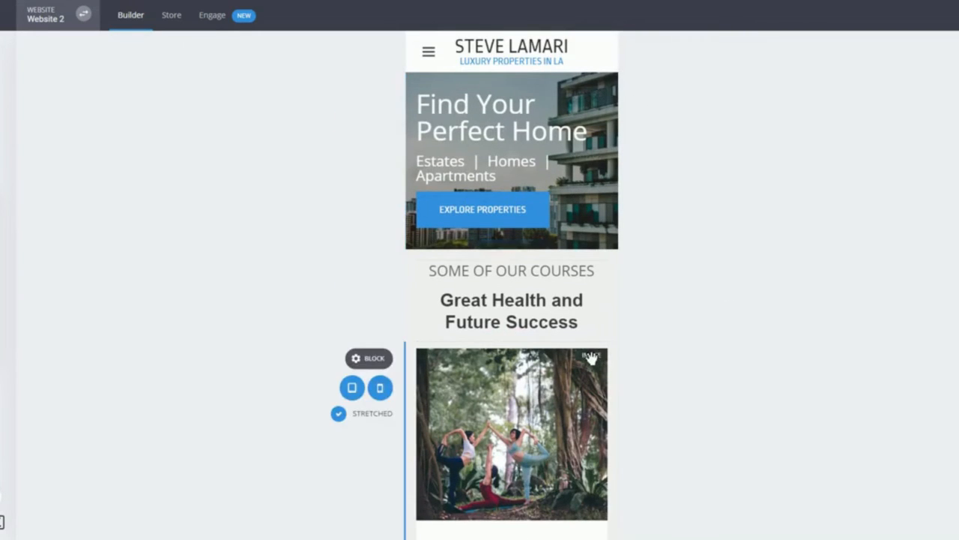
pyautogui.click(2, 522)
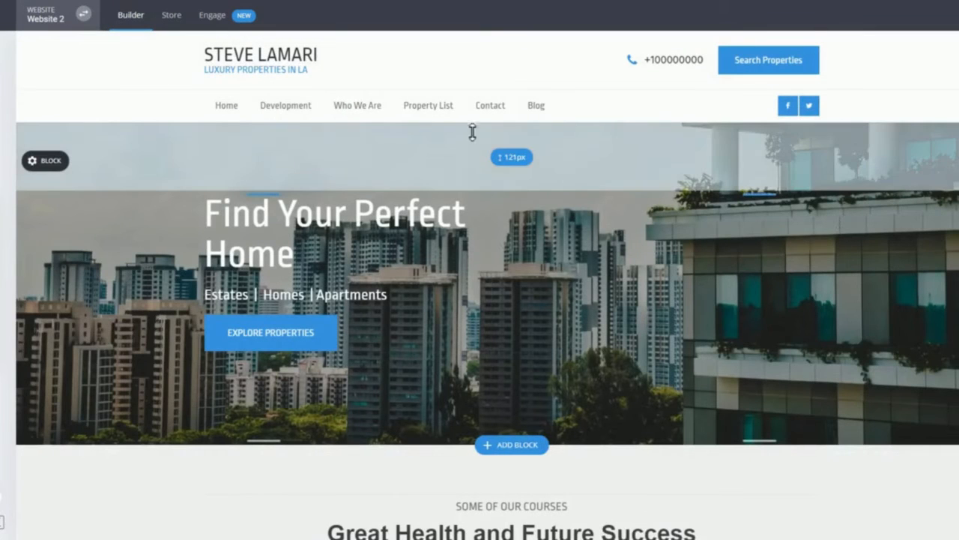
# Slightly reduce the spacing above the "Find Your Perfect Home" heading in the hero block.
pyautogui.moveTo(468, 166); pyautogui.dragTo(468, 156)
pyautogui.moveTo(370, 218); pyautogui.dragTo(355, 300)
pyautogui.moveTo(322, 233); pyautogui.dragTo(318, 295)
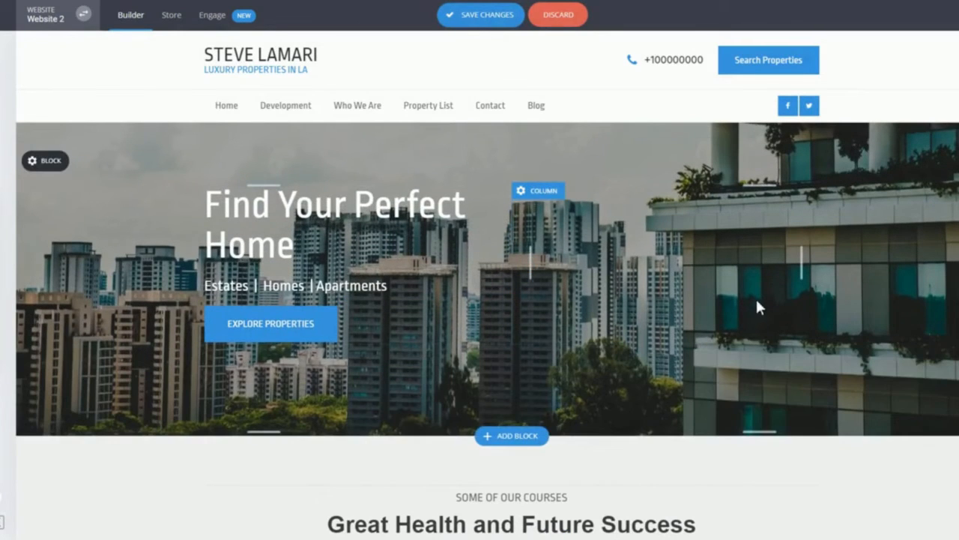
# Look over the basic, media and other widgets available for the page, and close the list.
pyautogui.scroll(-8, 757, 305)
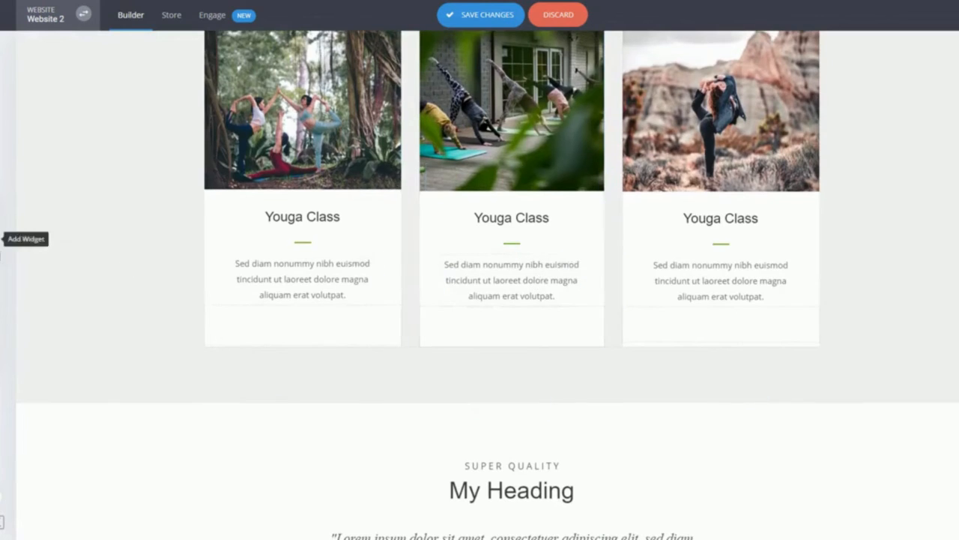
pyautogui.click(6, 238)
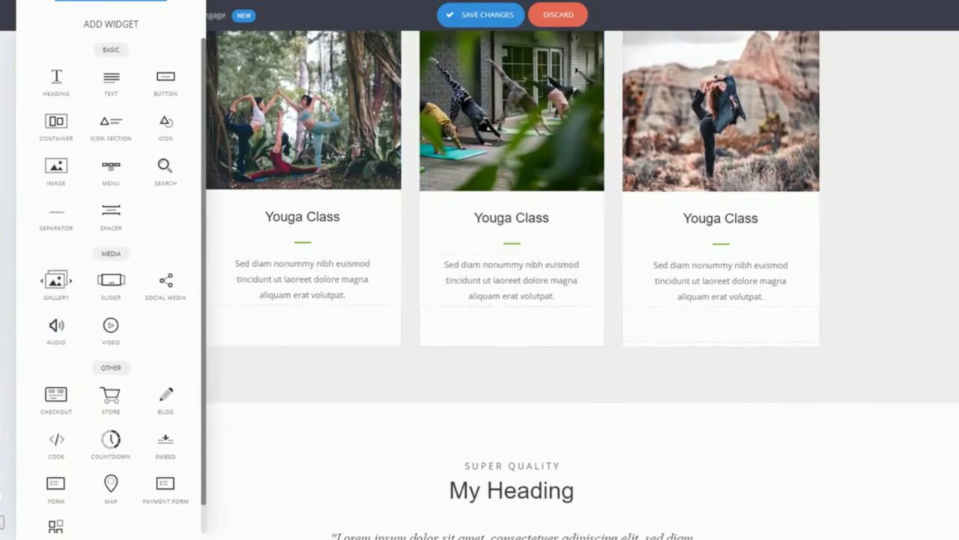
pyautogui.click(522, 318)
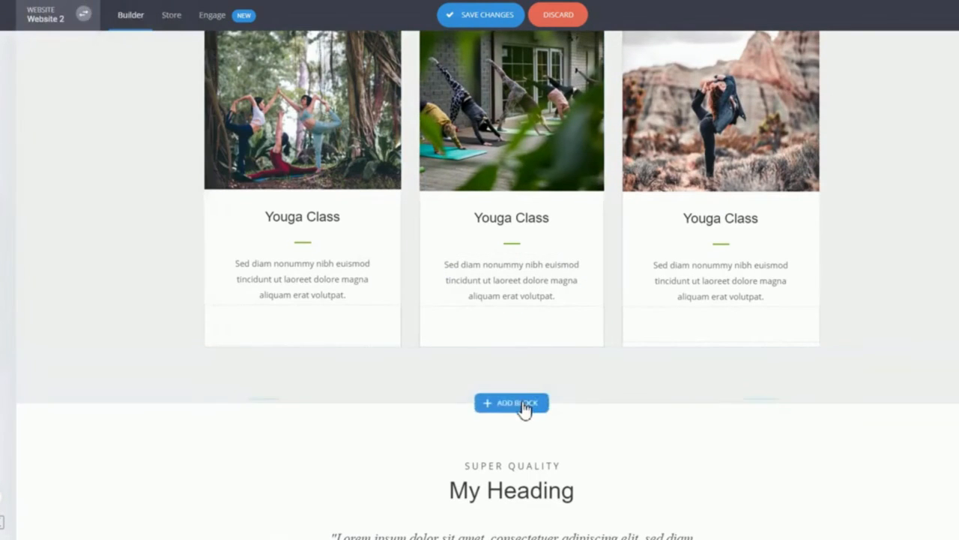
# Add the Team & Testimonials block with three dark video testimonial cards between the Youga Class cards and the "My Heading" block.
pyautogui.click(515, 403)
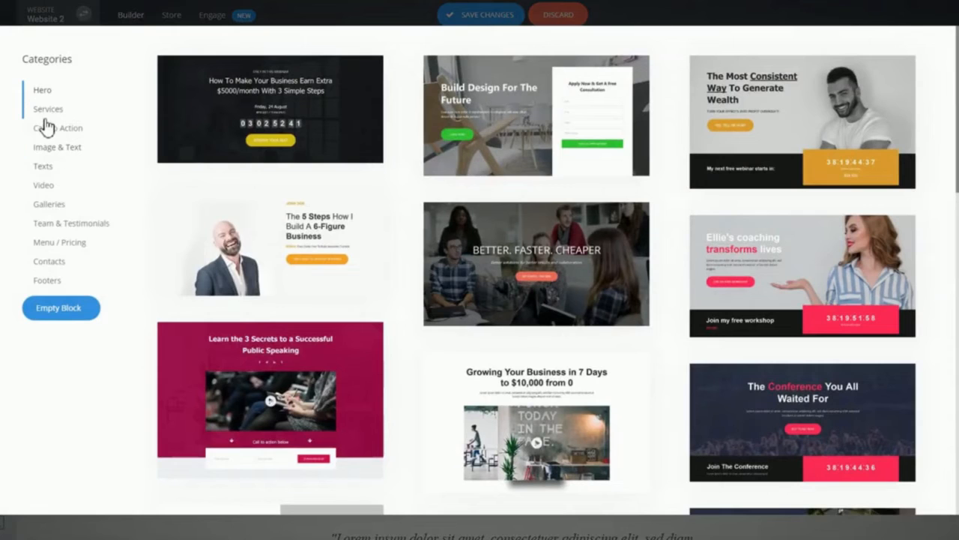
pyautogui.scroll(-4, 355, 215)
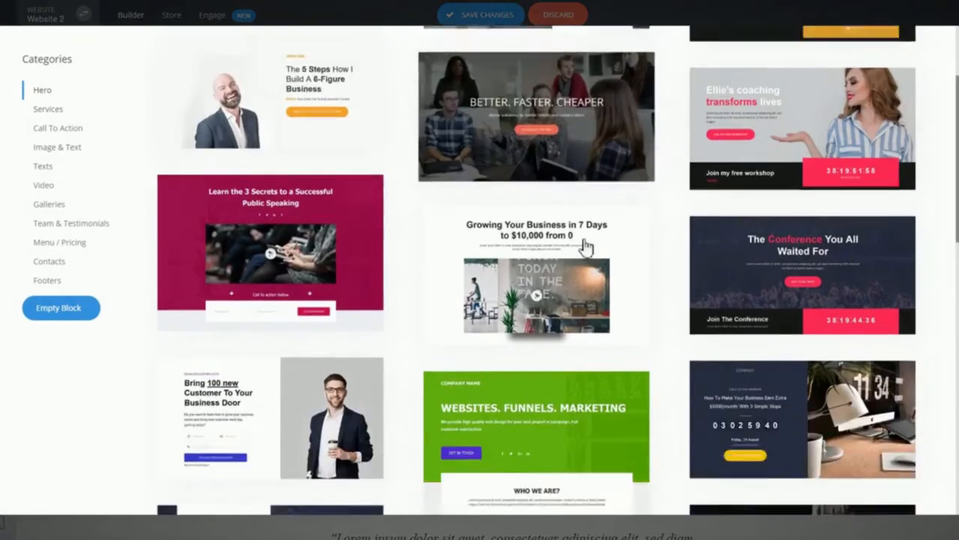
pyautogui.click(65, 225)
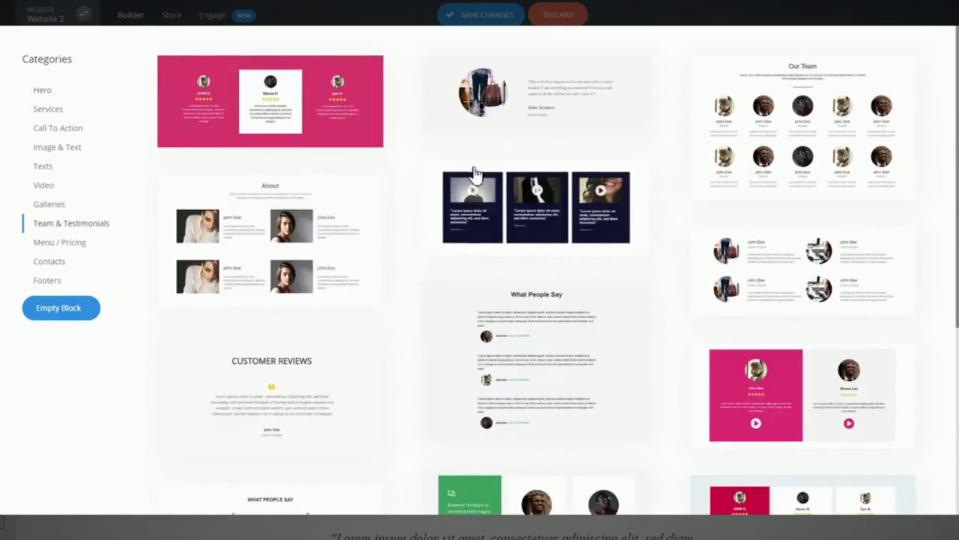
pyautogui.click(504, 214)
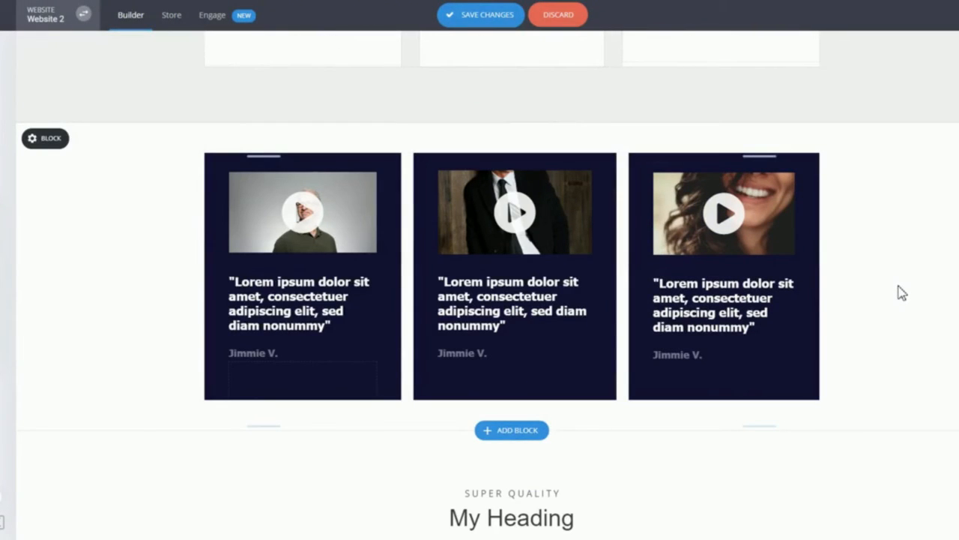
pyautogui.scroll(-5, 902, 292)
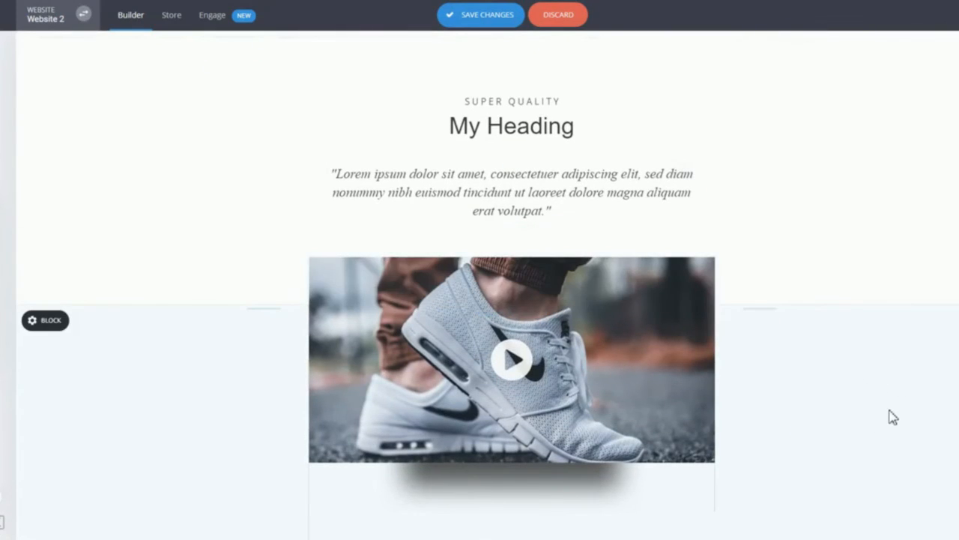
pyautogui.scroll(-3, 894, 418)
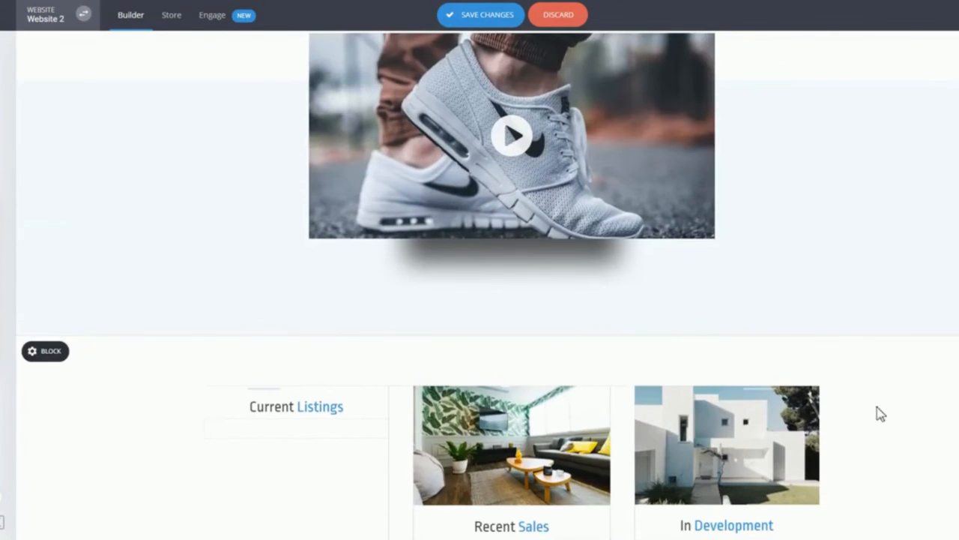